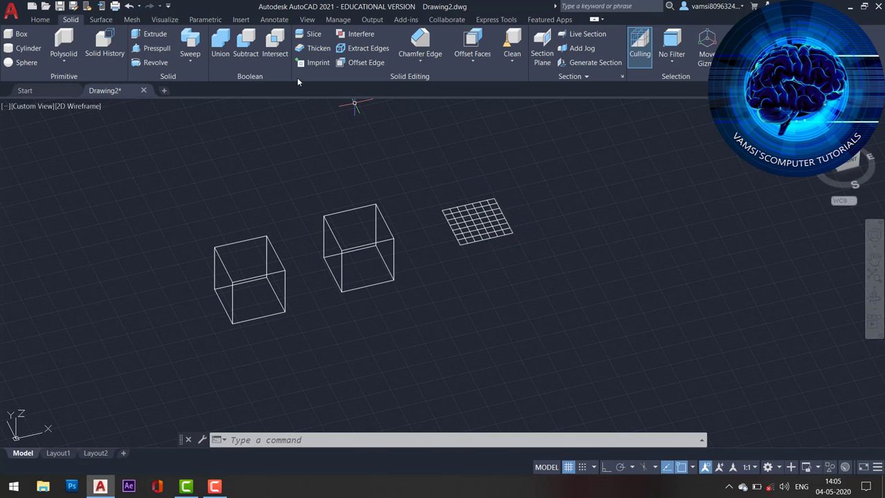
Step: Thicken the flat mesh surface by 100 into a third solid cube
click(319, 48)
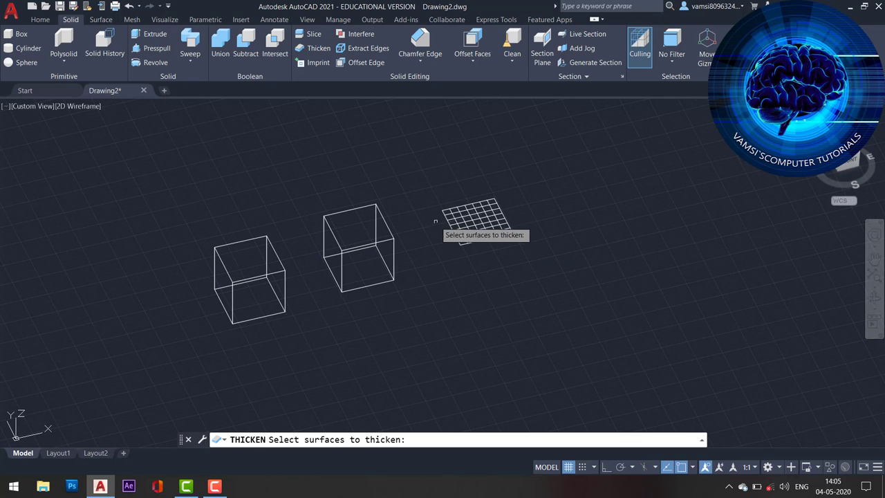
click(461, 225)
key(Return)
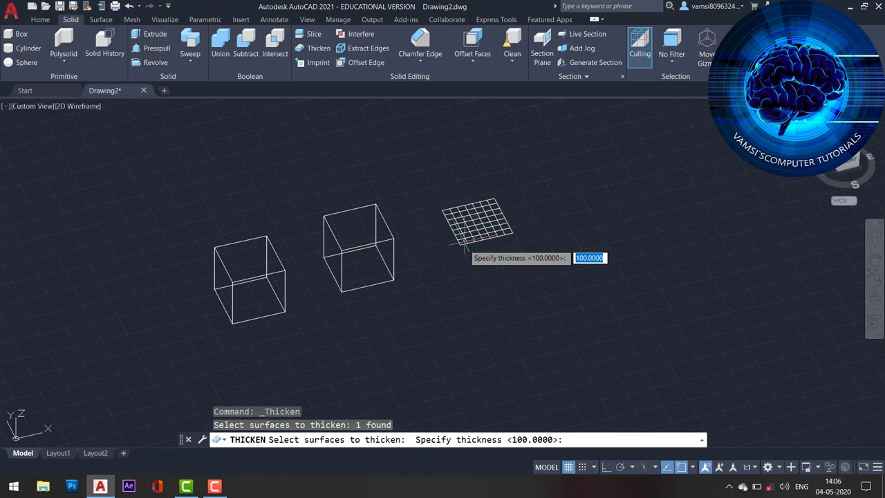
text(1)
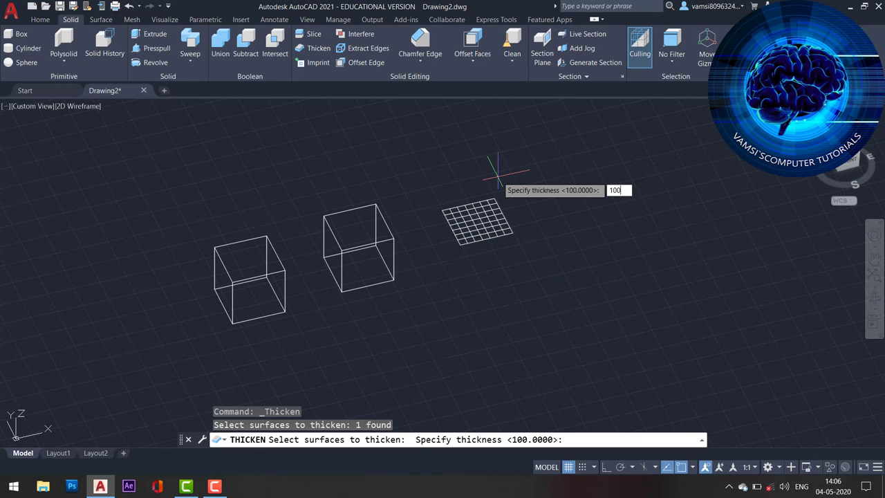
key(Return)
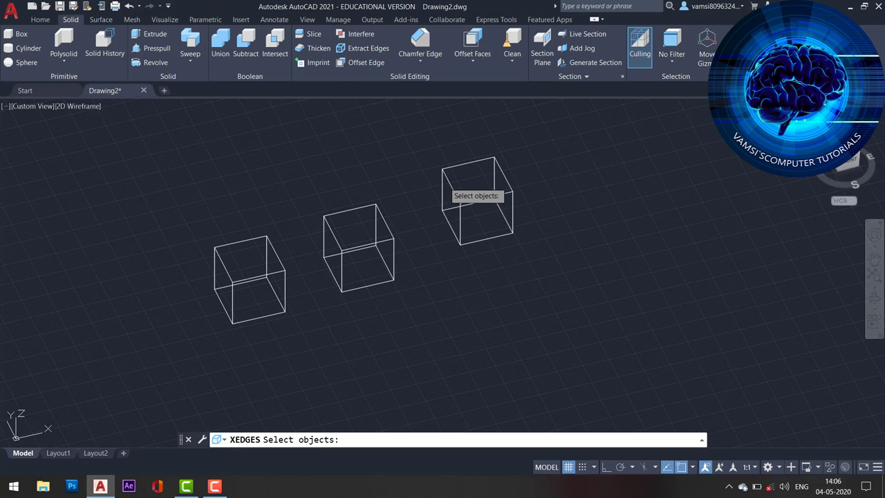
Step: Extract the right cube's edges as wire lines, then window-select the cube
click(447, 176)
key(Return)
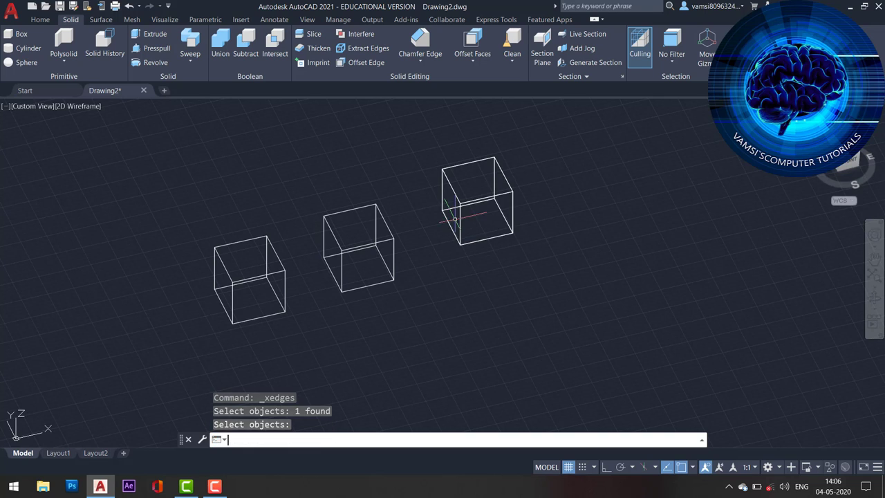
click(490, 220)
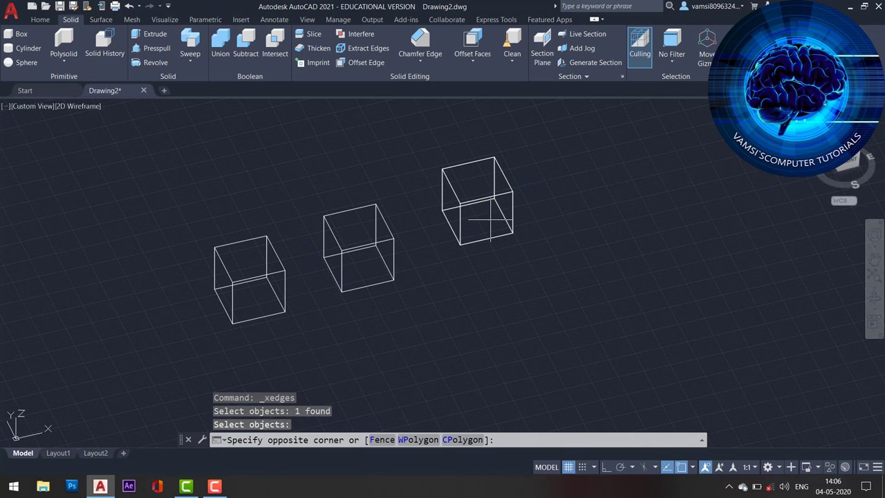
click(468, 251)
click(484, 156)
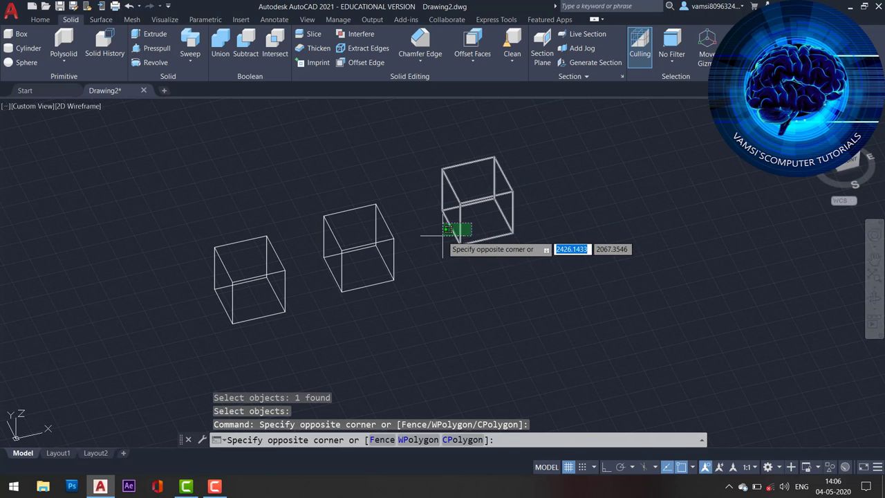
click(439, 239)
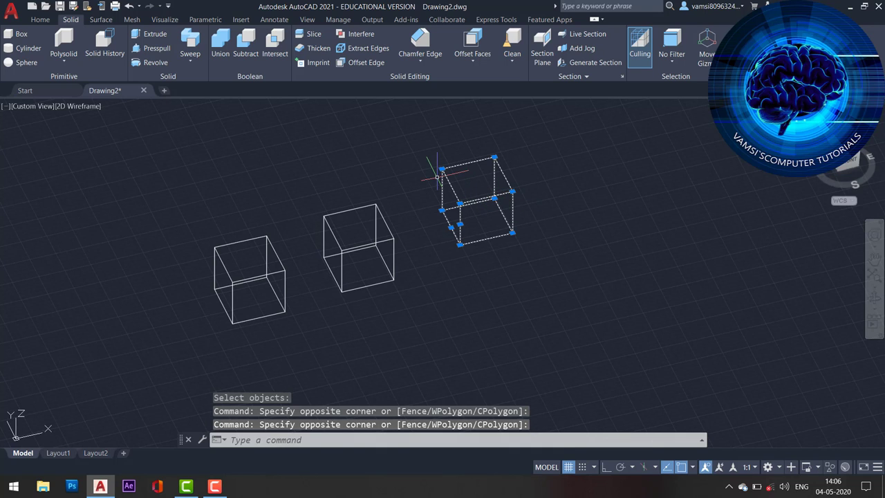
Step: Test-move the selection to the right, undo the move, and reselect near the cube
text(m)
key(Return)
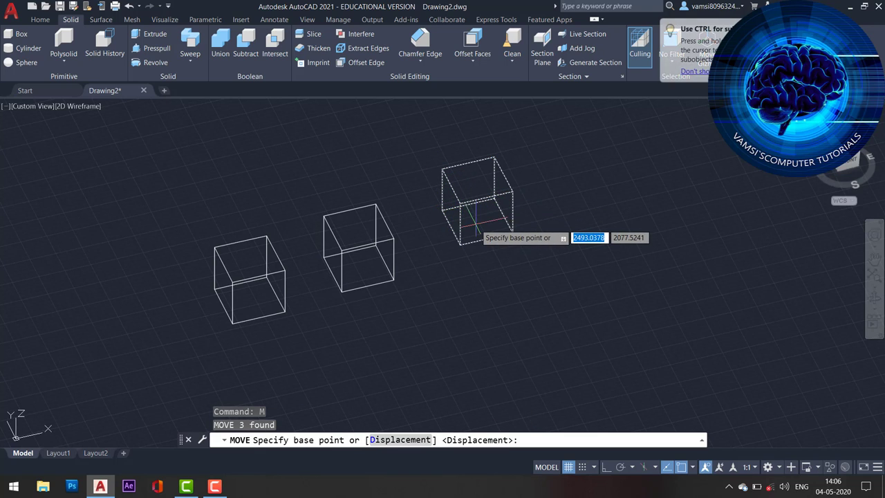
click(479, 220)
click(573, 197)
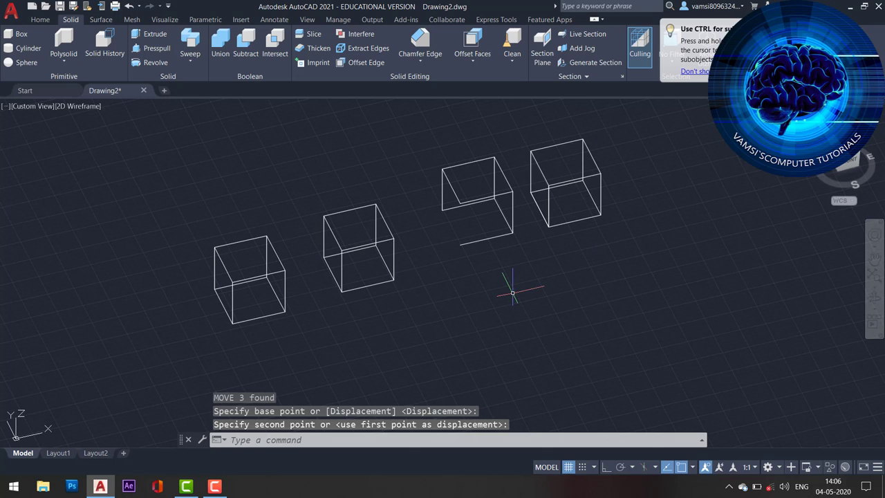
key(ctrl+z)
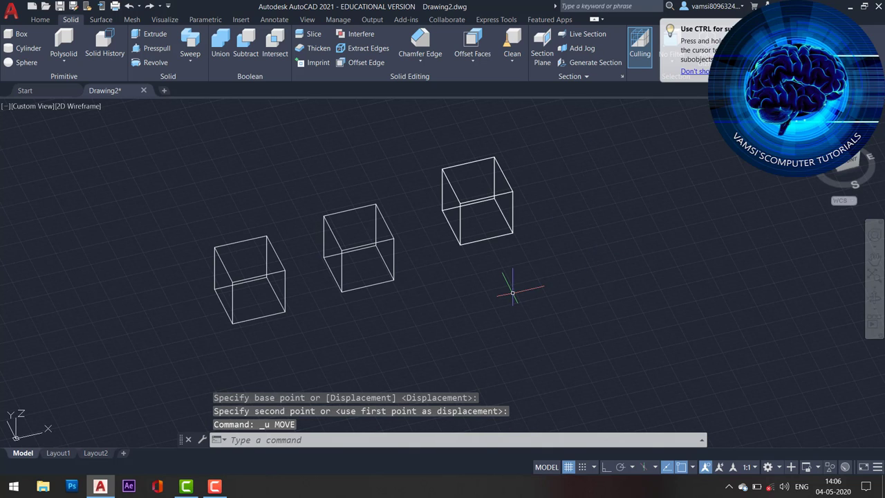
click(485, 227)
click(485, 228)
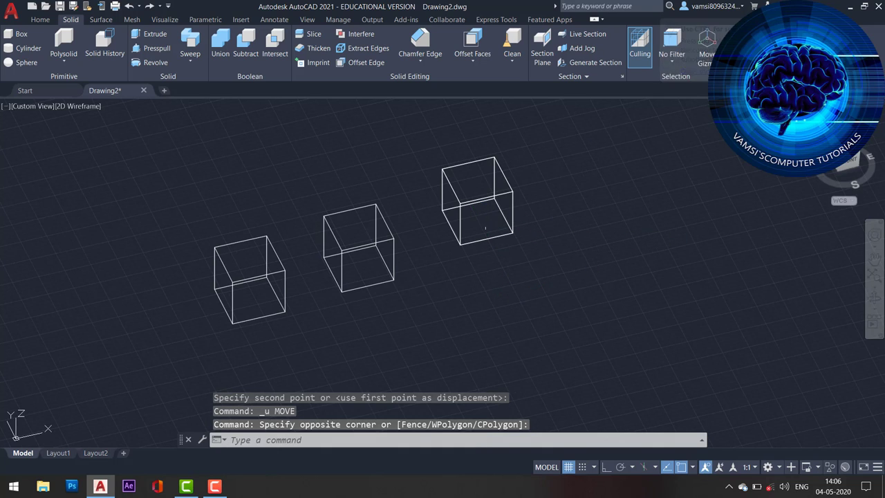
Step: Set the visual style to Realistic
click(46, 21)
click(508, 34)
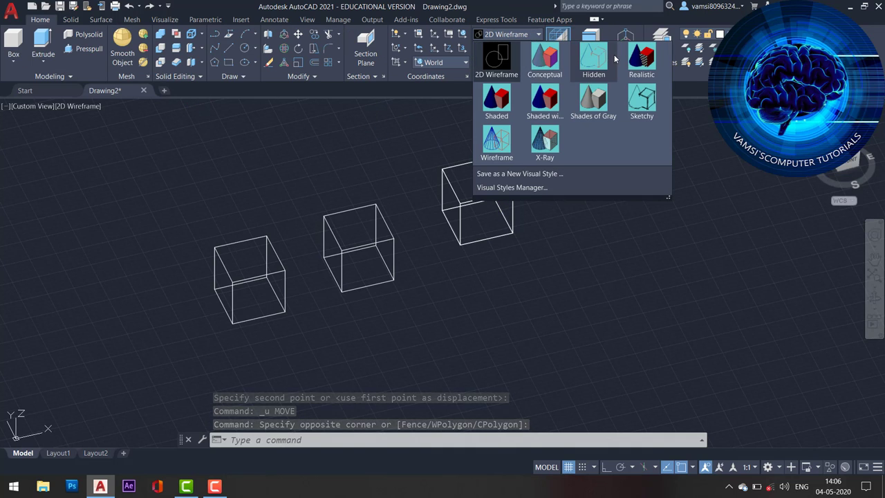
click(642, 59)
Step: Grip-slide the right solid cube along X, leaving its wire edges behind
click(477, 208)
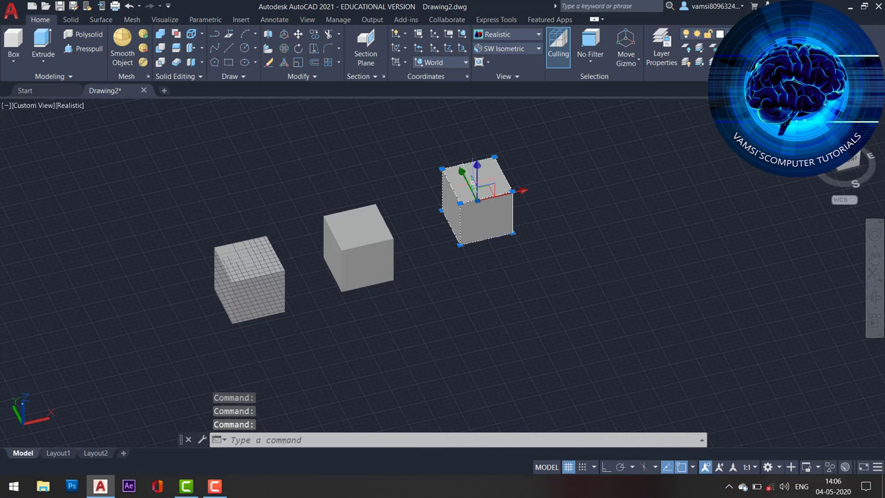
click(520, 191)
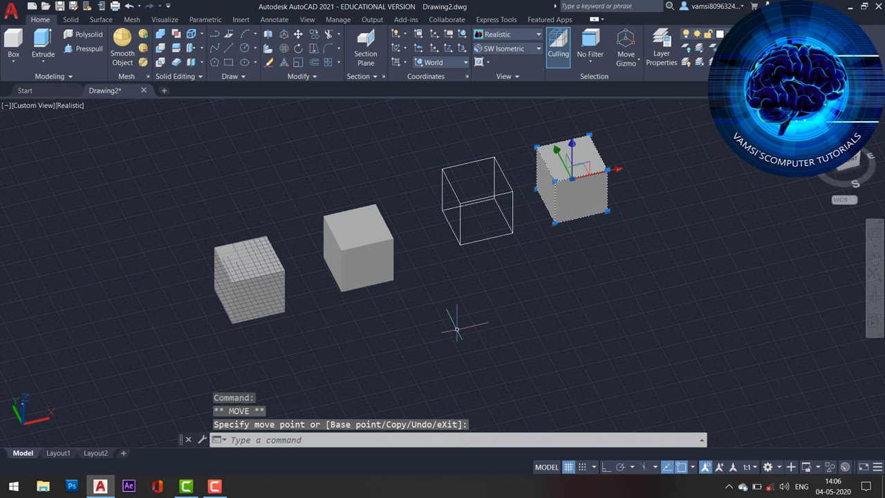
key(Escape)
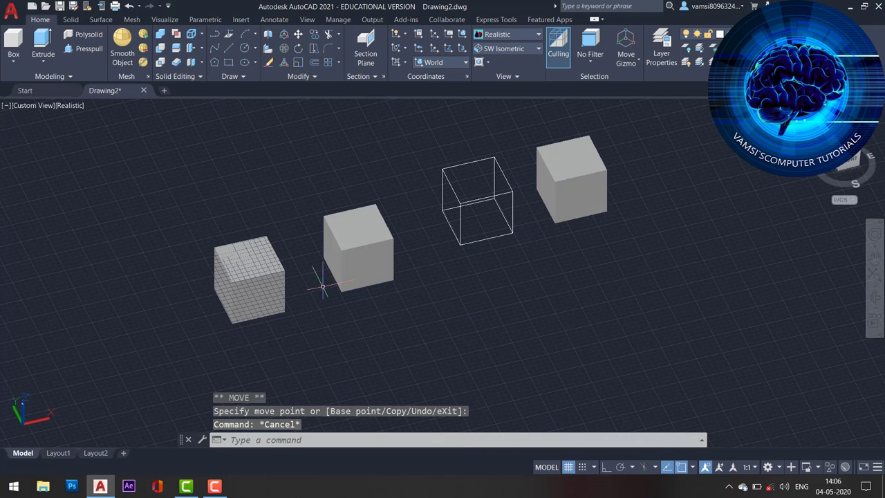
Step: Start lifting the left mesh cube upward, then cancel and clear the selection
click(271, 301)
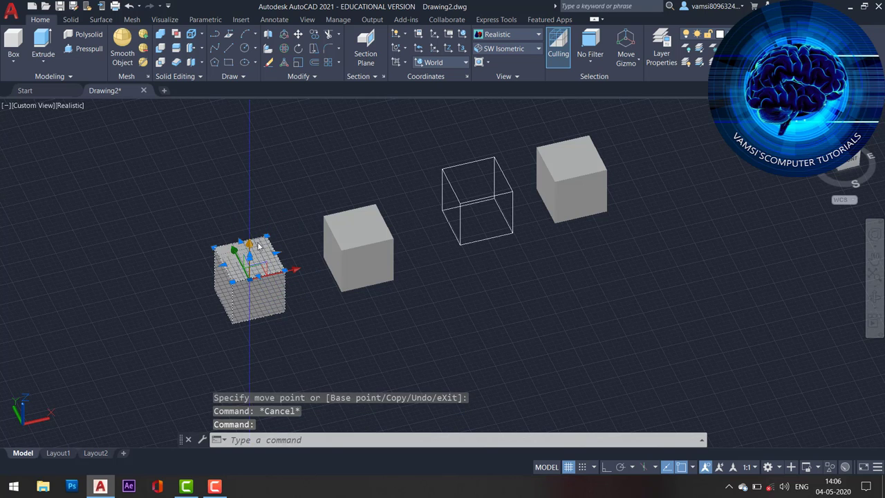
click(249, 239)
key(Escape)
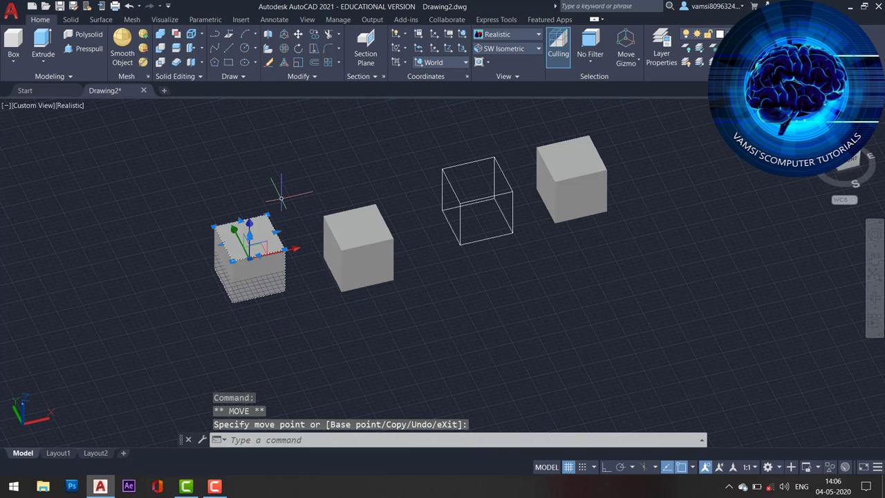
key(Escape)
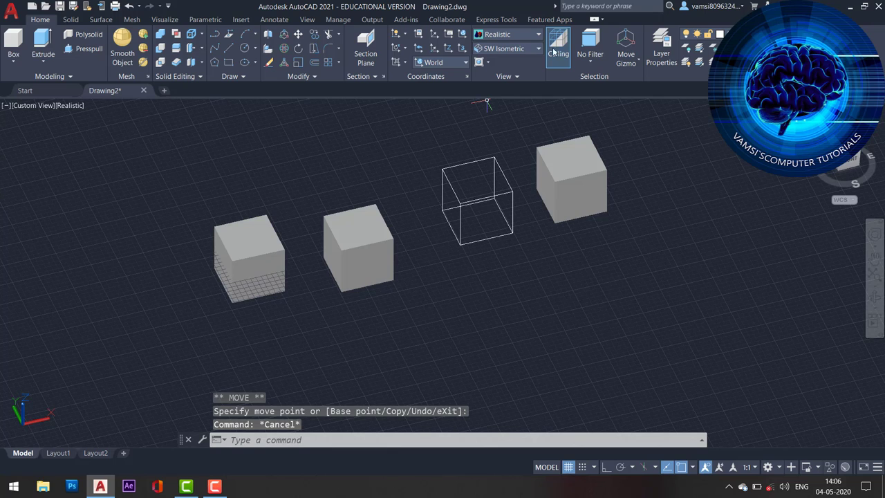
Step: Offset edge outlines around the right cube's face and the middle cube's top and front faces
click(71, 19)
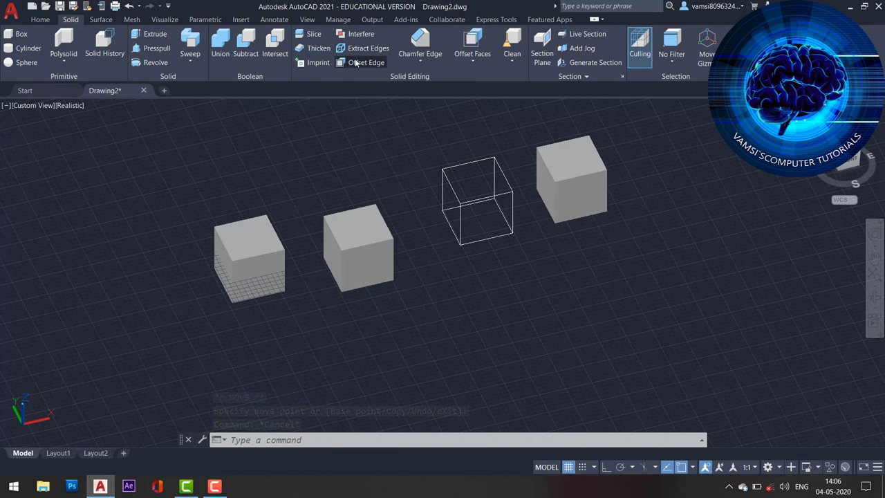
click(356, 63)
click(574, 195)
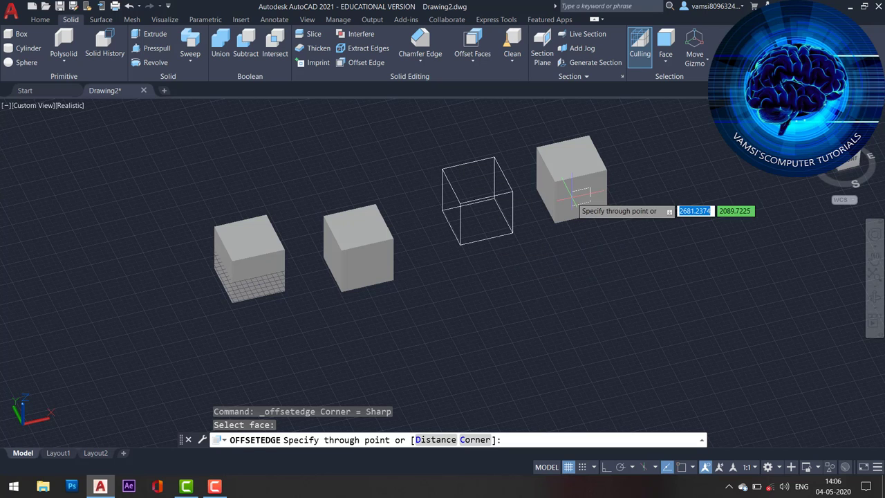
click(623, 158)
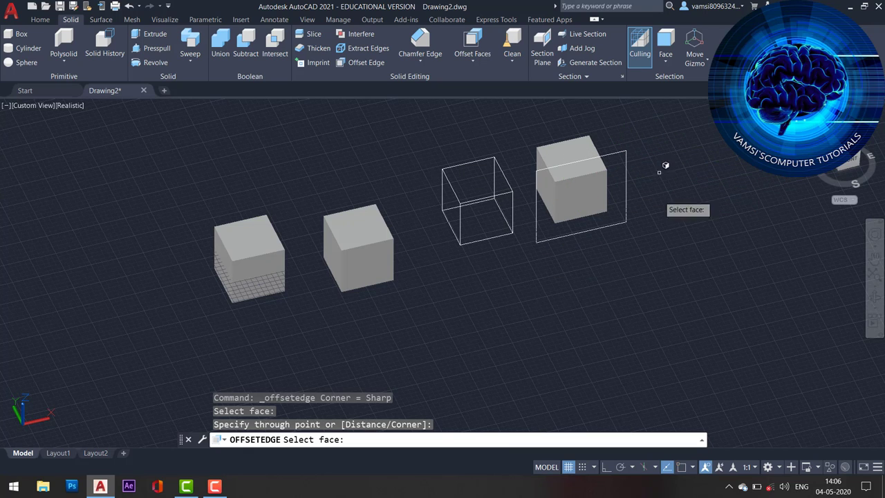
click(353, 231)
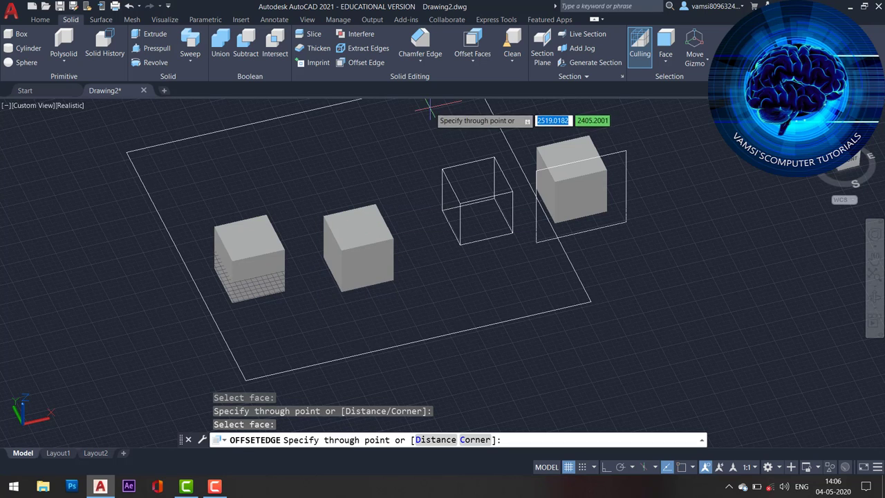
click(330, 196)
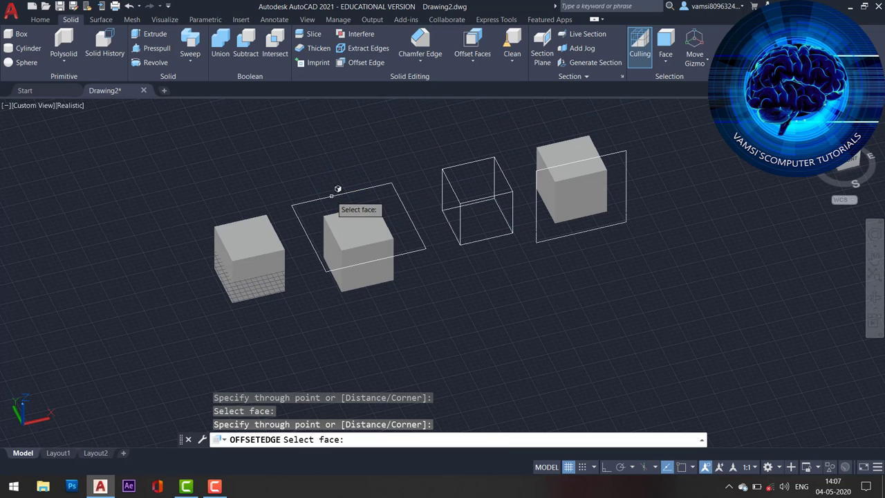
click(348, 268)
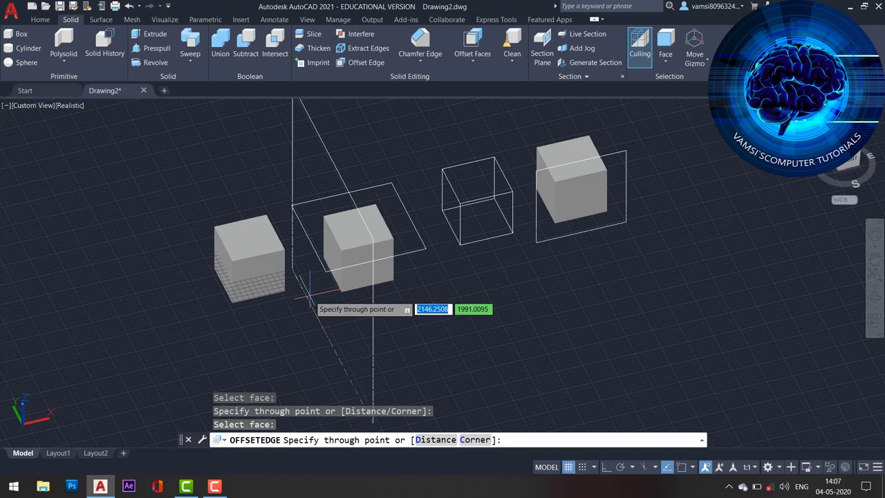
click(326, 266)
Step: Add larger offset outlines on the middle and left cubes, then finish and undo them all
click(374, 271)
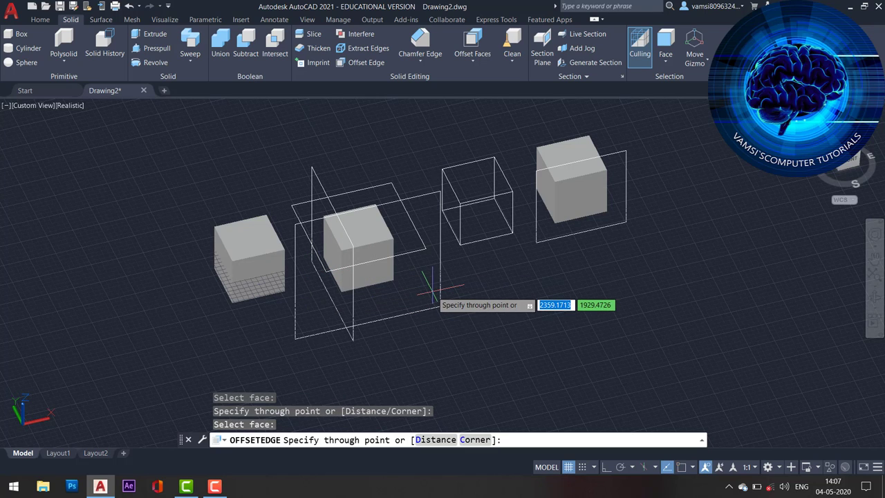
click(438, 301)
click(269, 238)
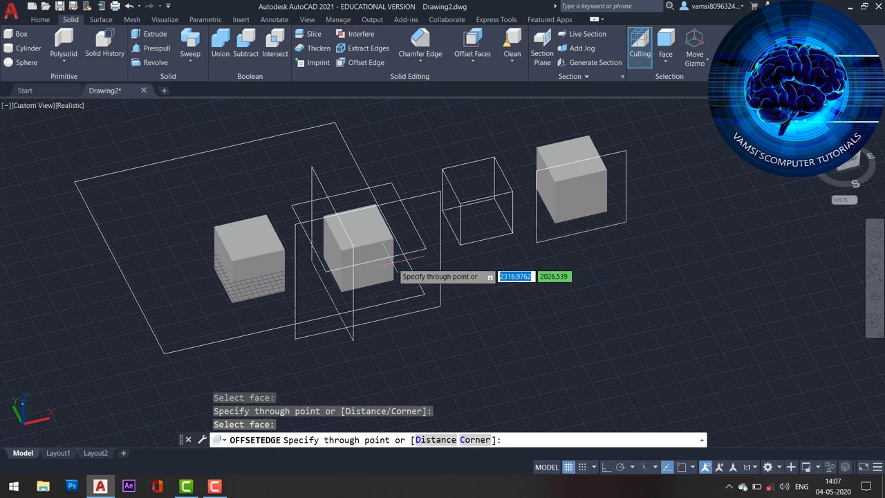
click(391, 261)
key(Return)
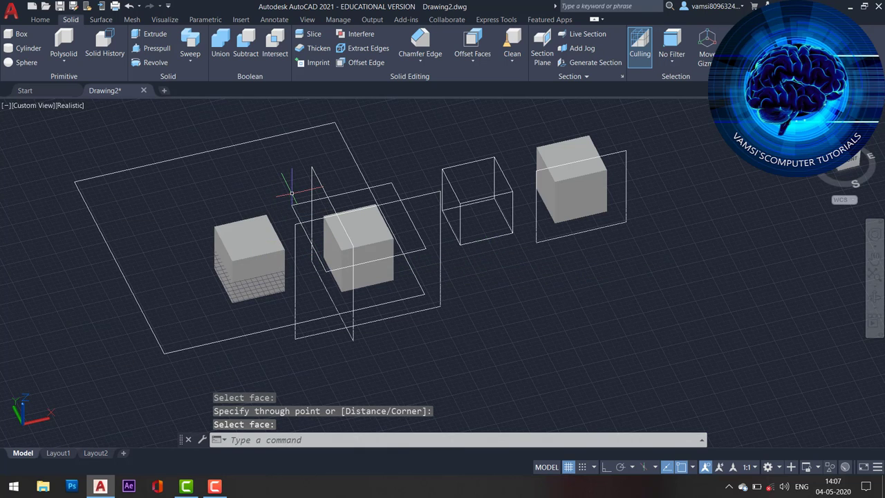
key(ctrl+z)
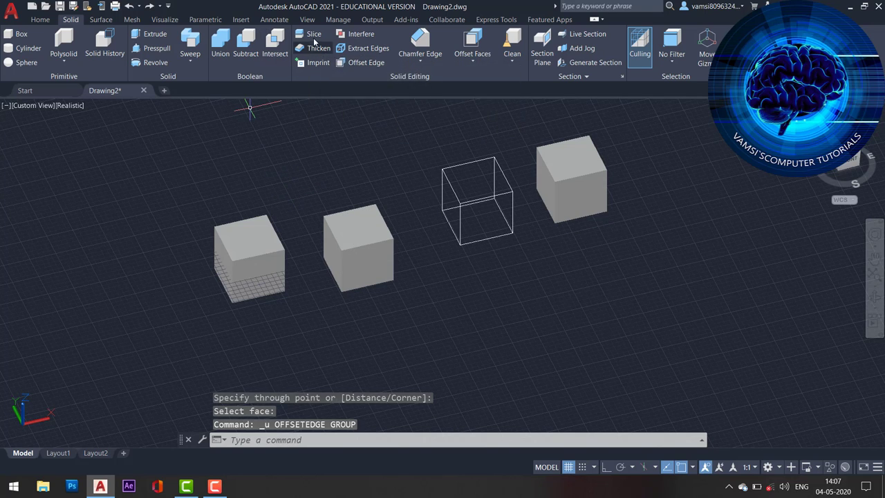
Step: Fillet the middle cube's top front edge with a radius of 20
click(428, 64)
click(428, 82)
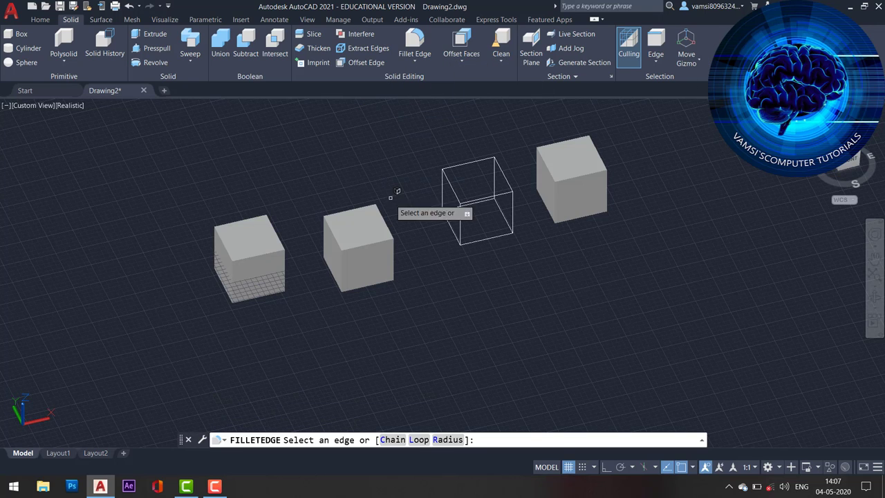
click(379, 240)
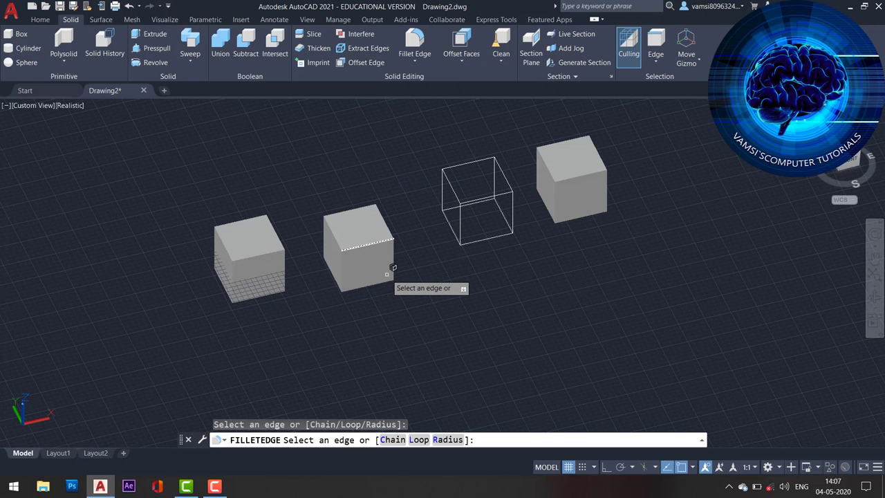
key(Return)
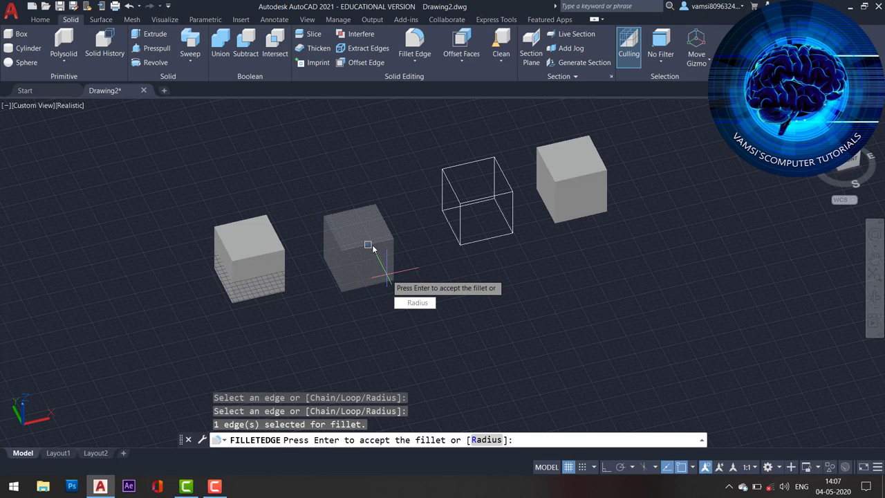
text(r)
key(Return)
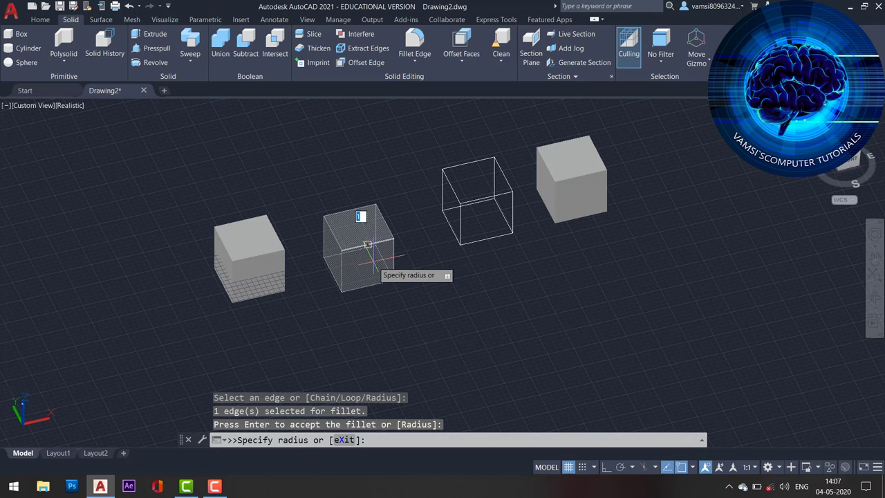
text(20)
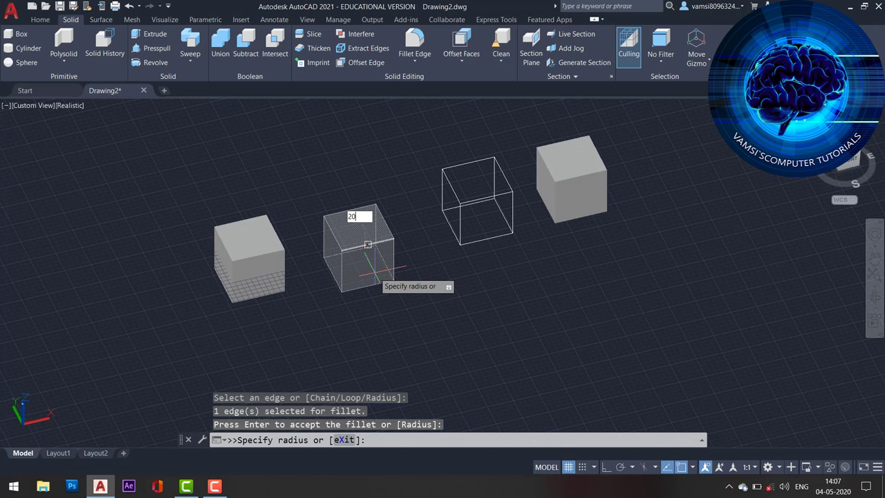
key(Return)
key(Return)
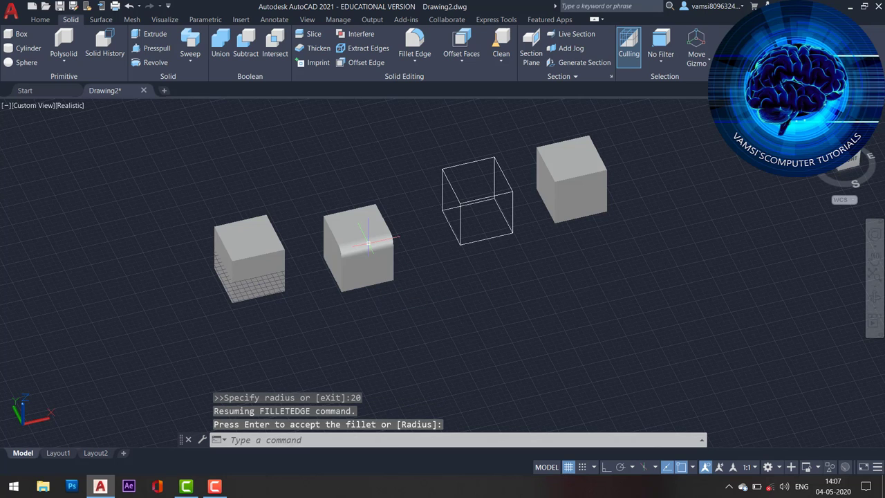
scroll(372, 246, up, 4)
scroll(355, 247, down, 2)
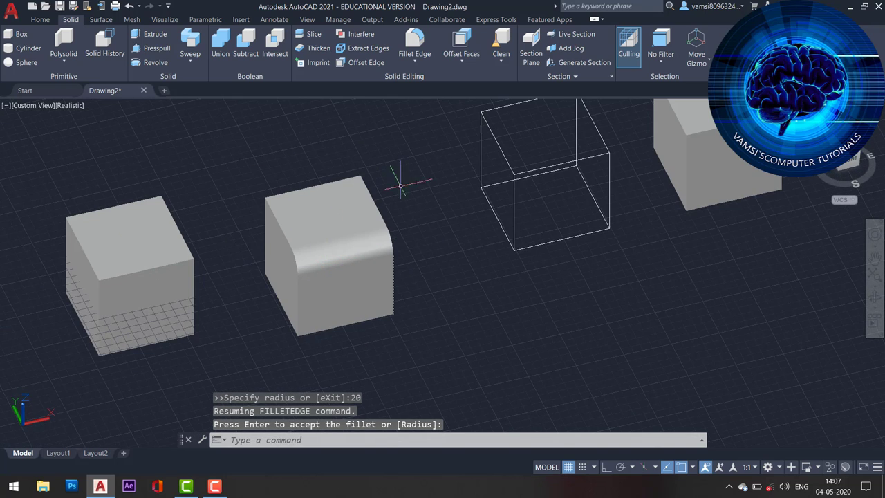
Step: Fillet the middle cube's top right, top back and top left edges at radius 20
click(415, 43)
key(Return)
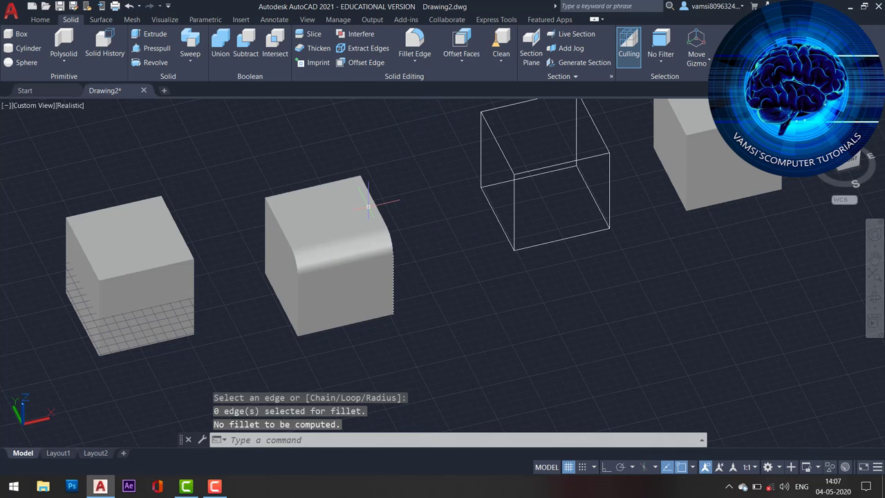
key(Return)
click(374, 207)
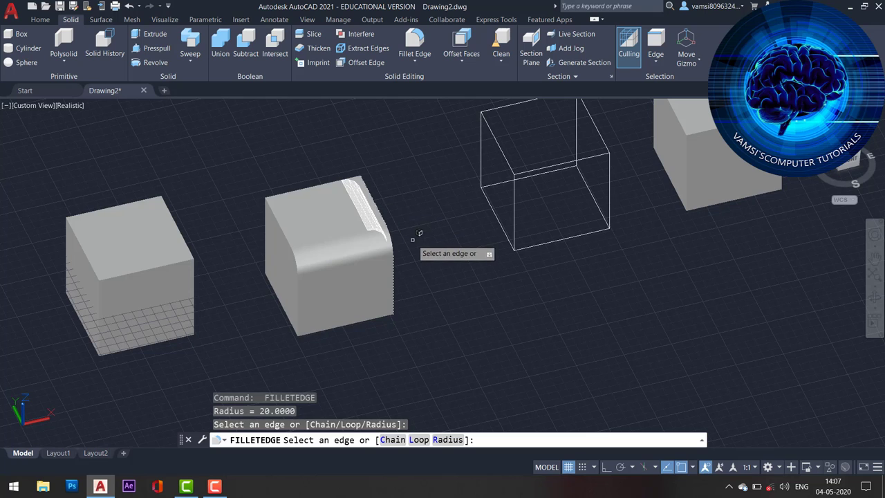
key(Return)
key(Return)
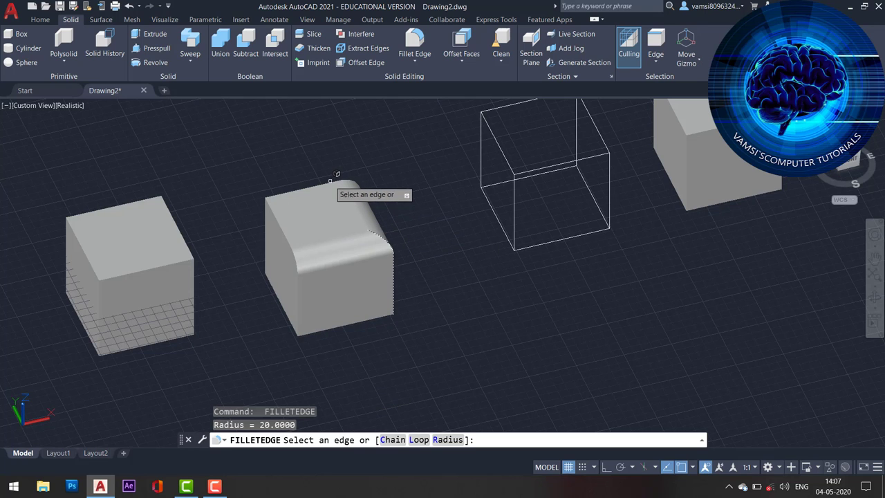
click(338, 176)
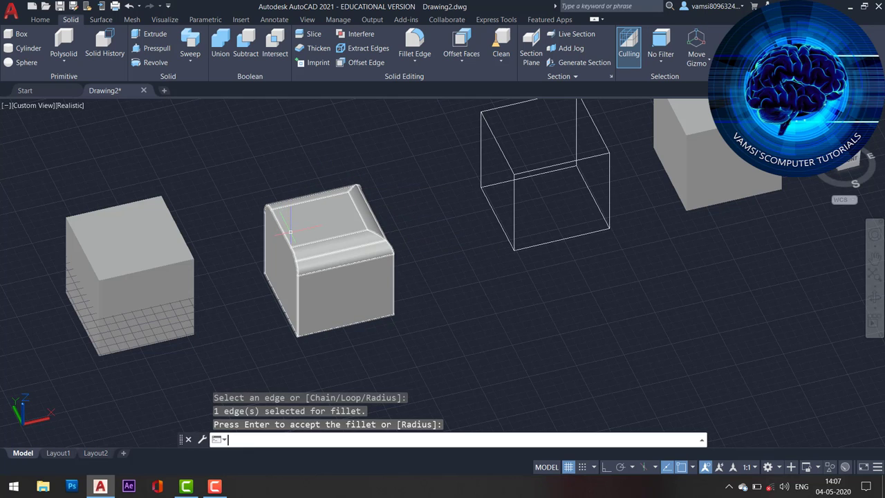
key(Return)
key(Return)
click(280, 231)
key(Return)
key(Return)
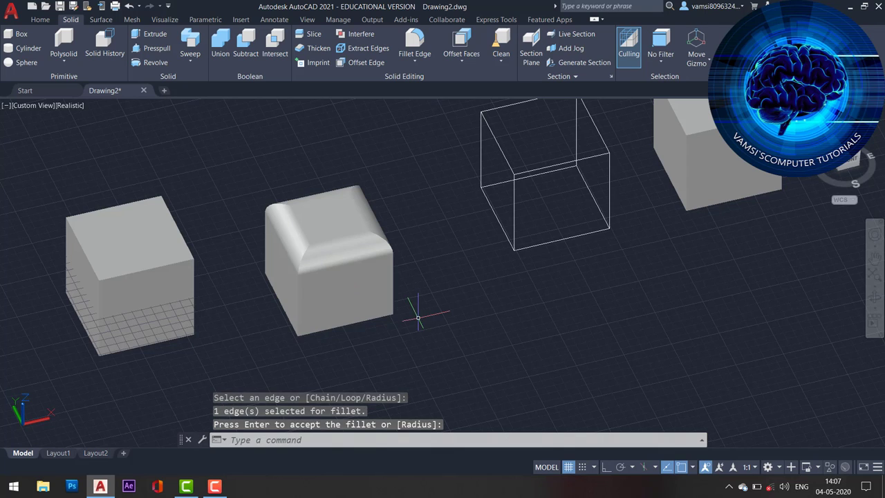
Step: Fillet the front left and front right vertical edges and the bottom front edge
key(Return)
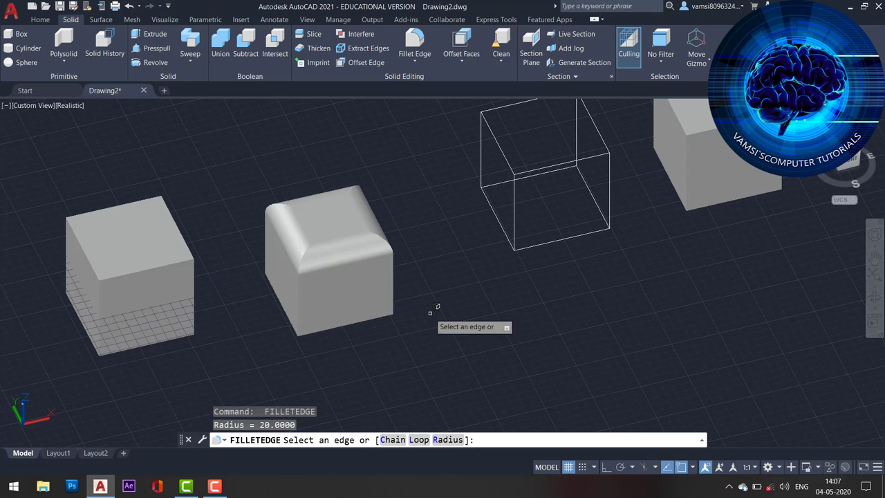
click(300, 298)
key(Return)
key(Return)
key(Return)
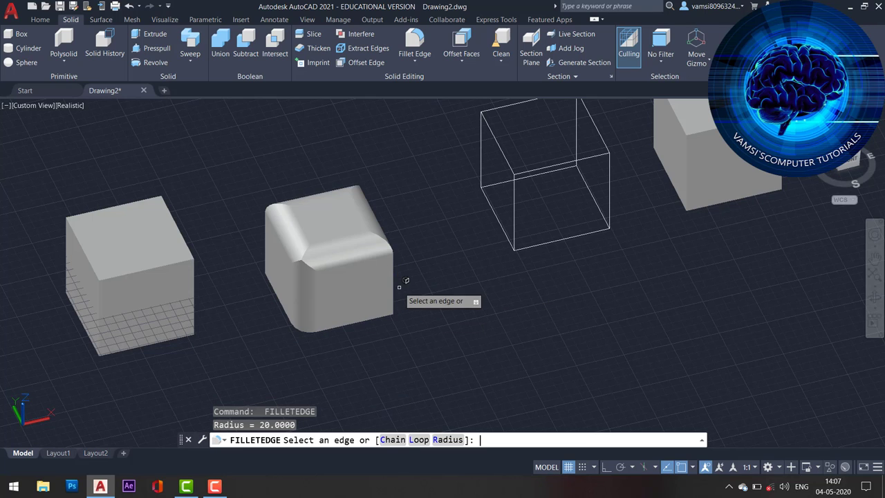
click(393, 281)
key(Return)
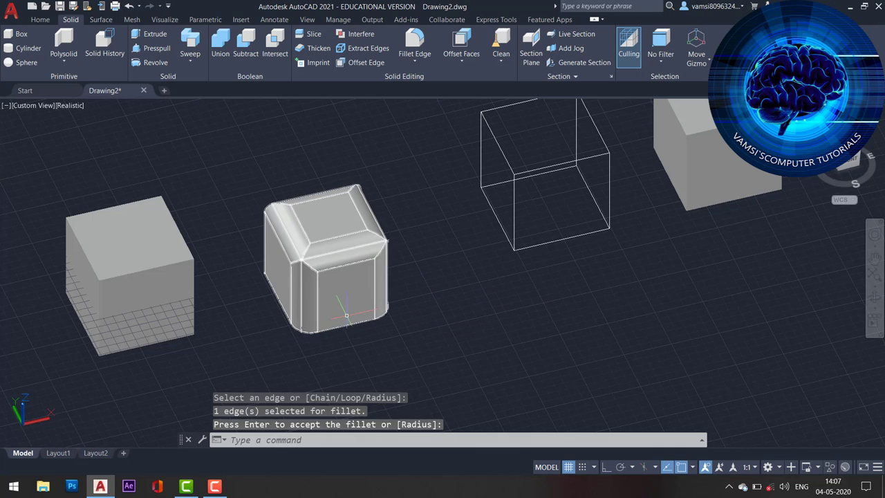
key(Return)
key(Return)
click(357, 317)
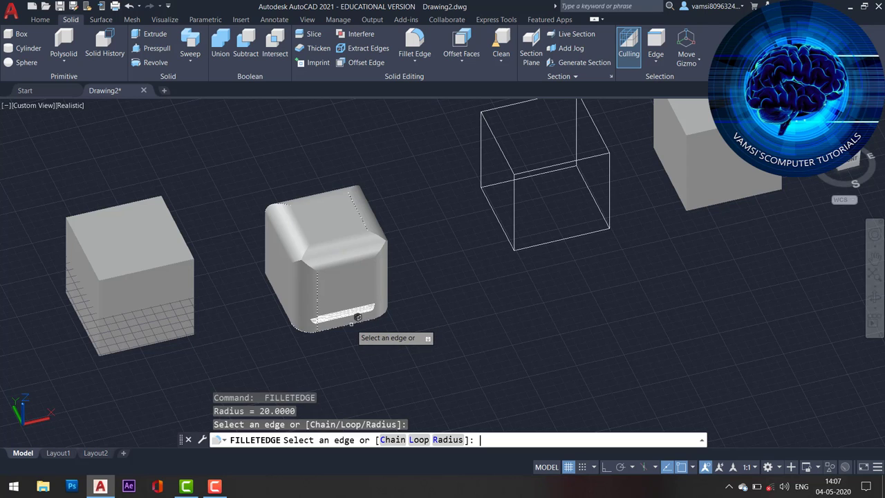
key(Return)
key(Return)
Step: Fillet the middle cube's left vertical edge and one more edge at radius 20
key(Return)
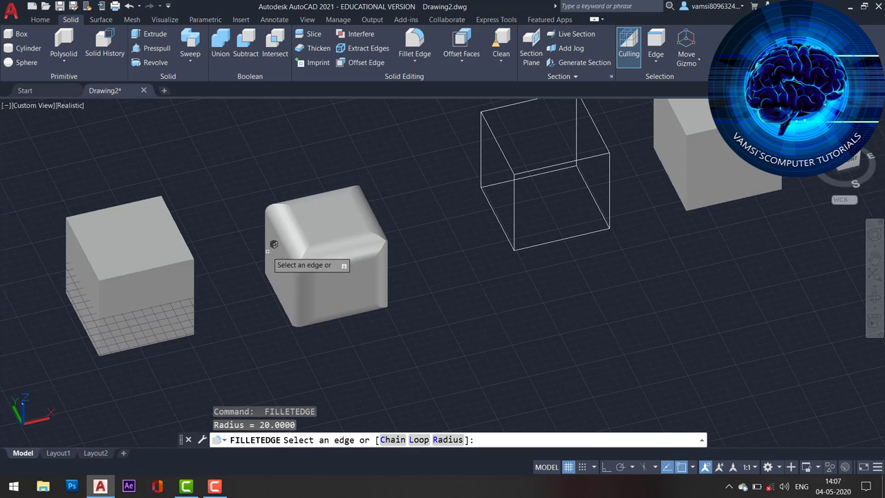
click(270, 243)
key(Return)
key(Return)
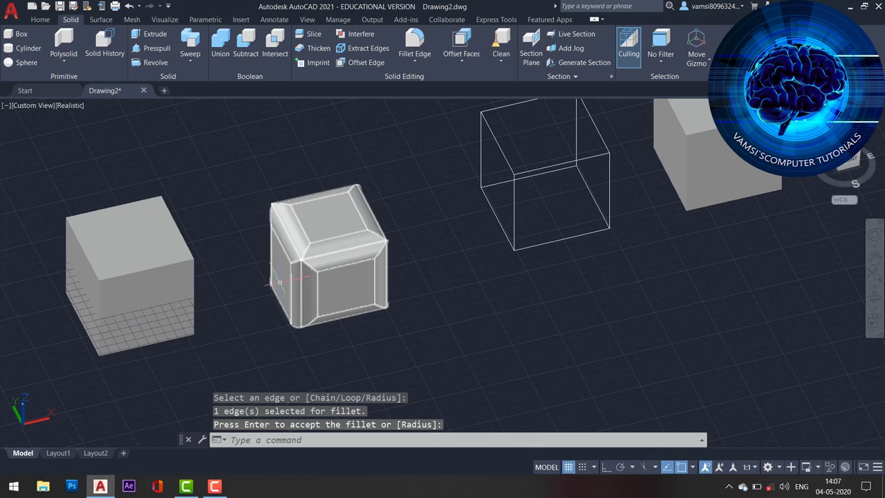
key(Return)
click(289, 300)
key(Return)
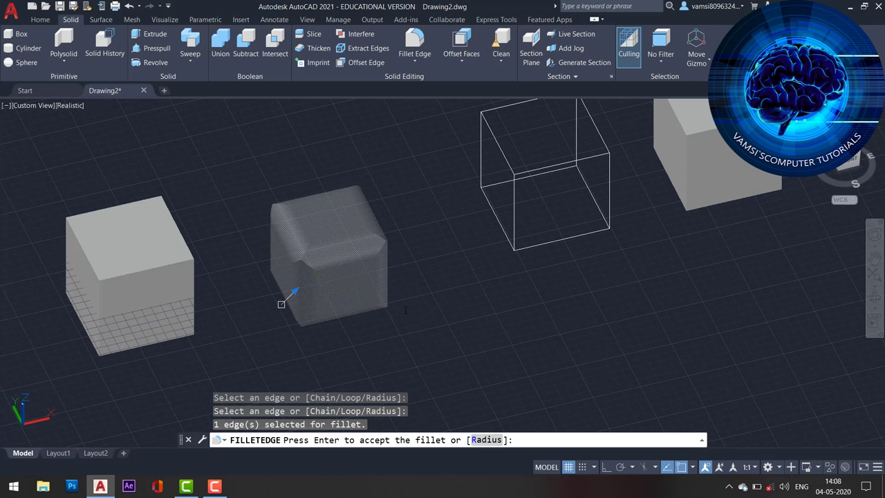
key(Return)
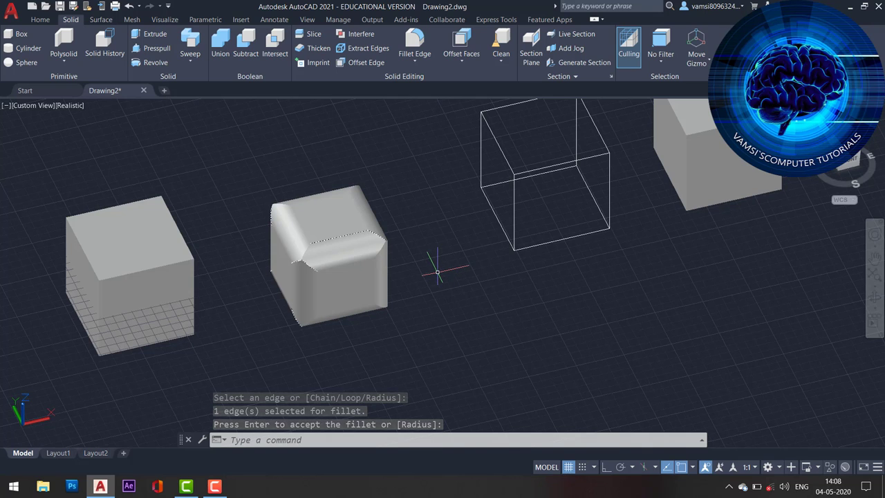
Step: Chamfer the right cube's top front edge with both distances set to 20
click(423, 65)
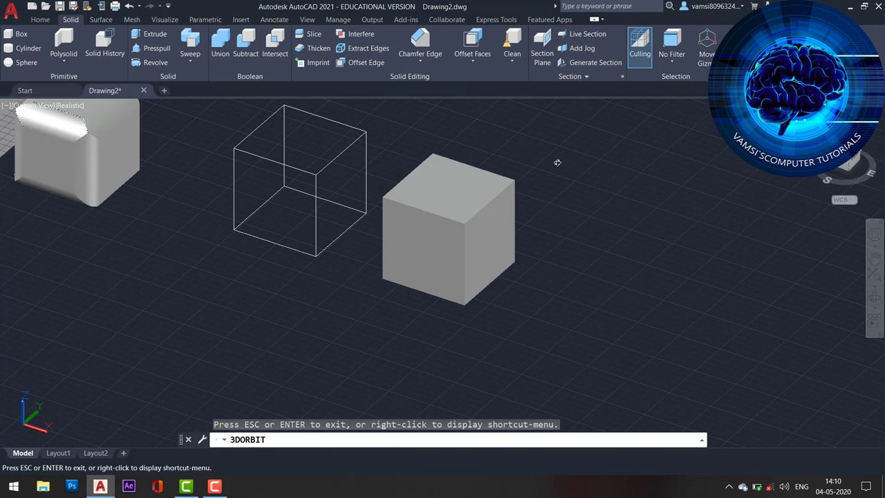
right_click(557, 162)
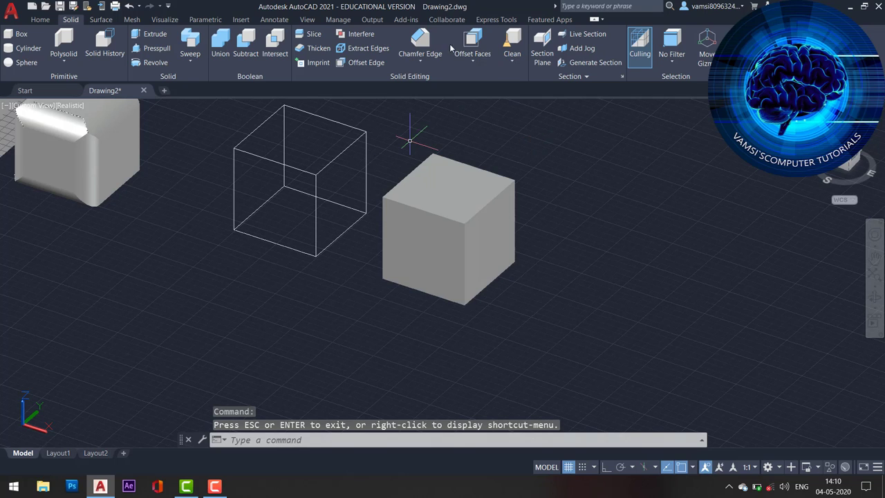
click(421, 39)
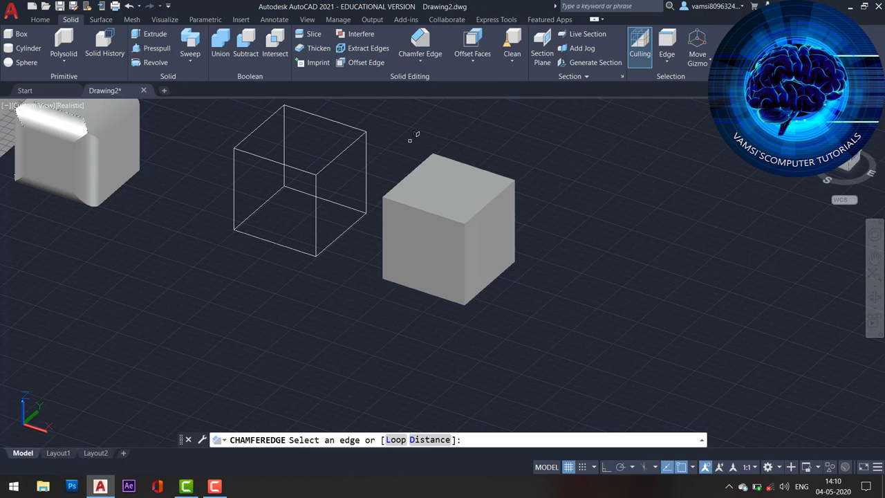
click(418, 206)
key(Return)
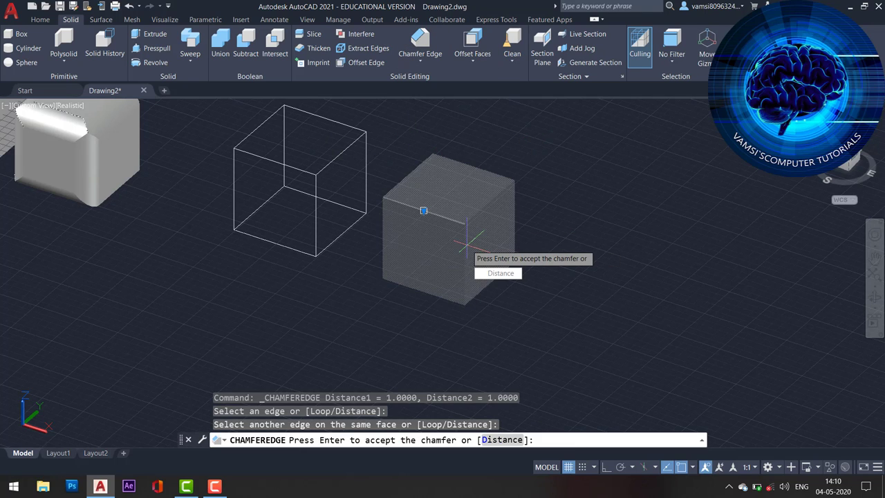
text(d)
key(Return)
text(20)
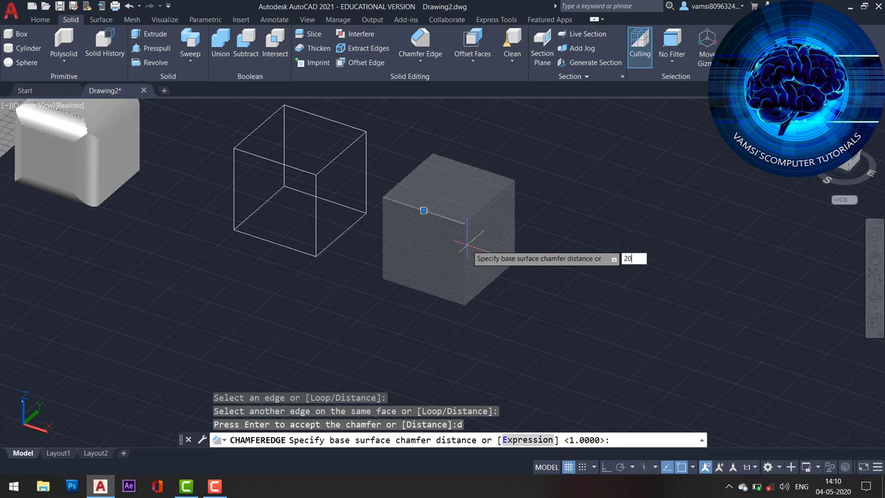
key(Return)
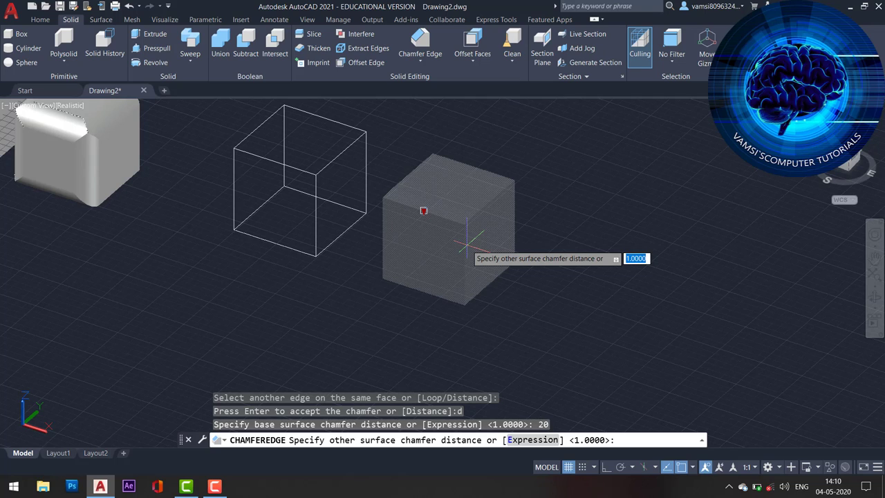
text(20)
key(Return)
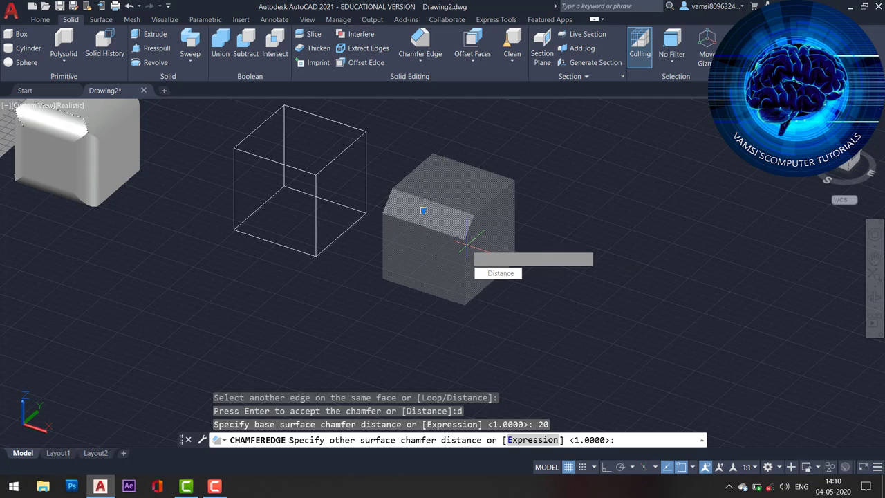
key(Return)
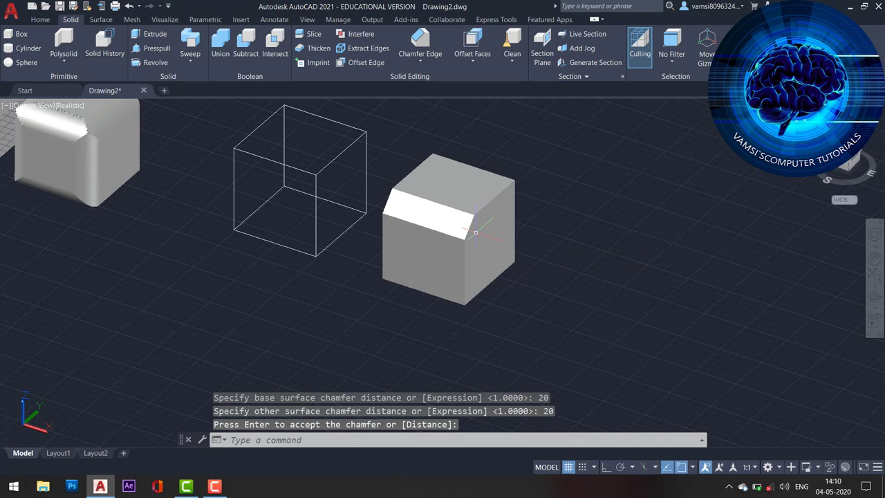
key(Return)
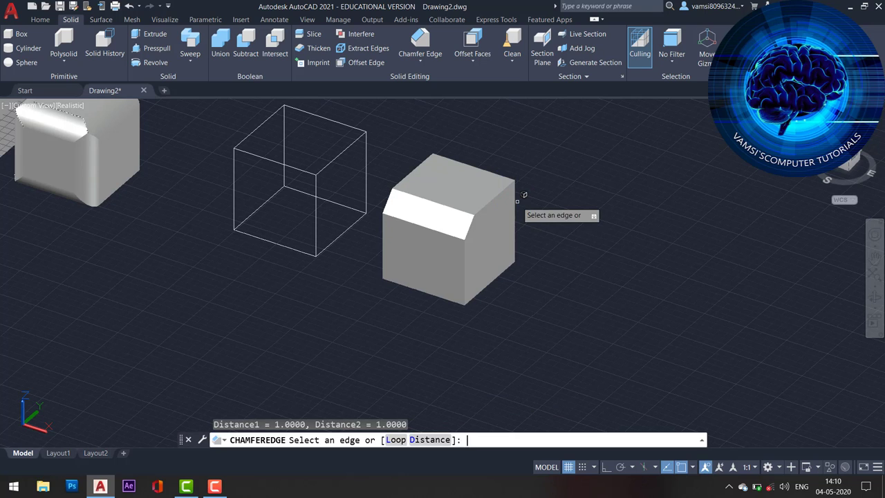
Step: Chamfer the cube's top right edge with distances 20 and 20
key(Return)
key(Return)
key(Return)
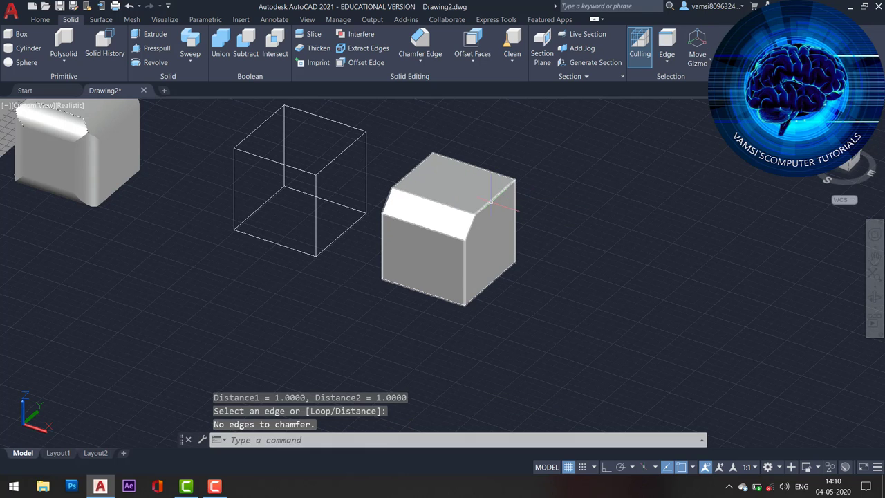
key(Return)
click(492, 199)
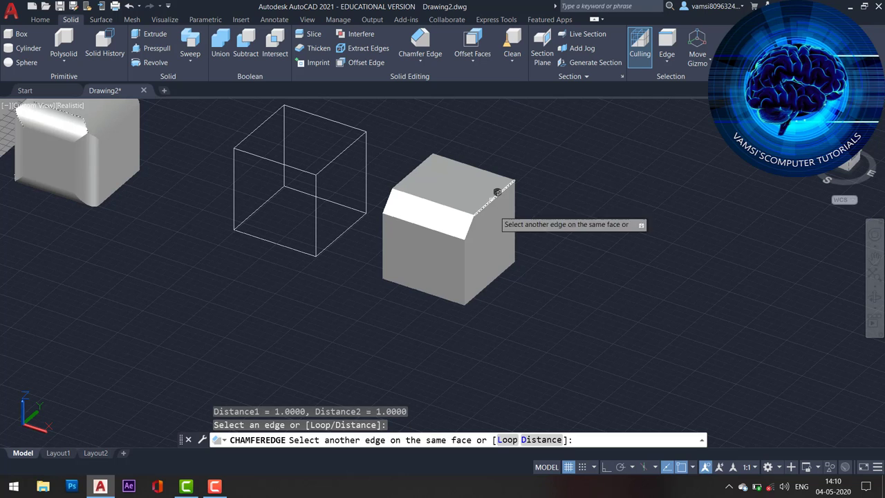
key(Return)
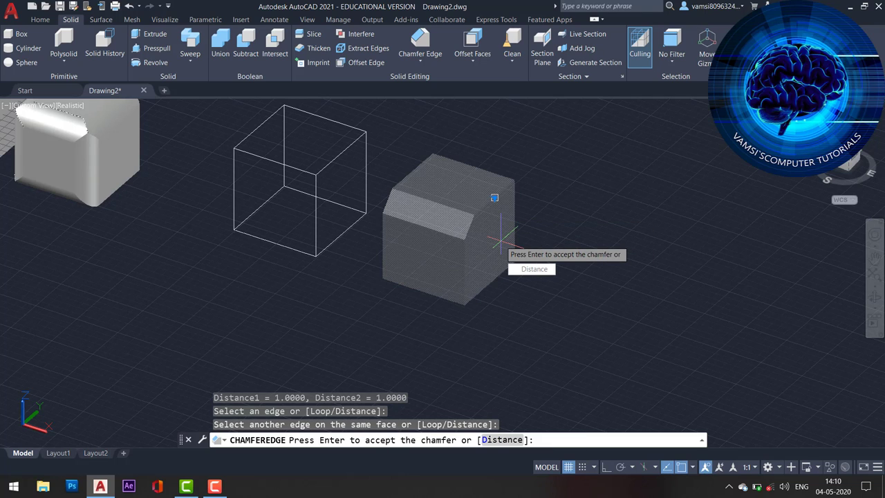
text(d)
key(Return)
text(20)
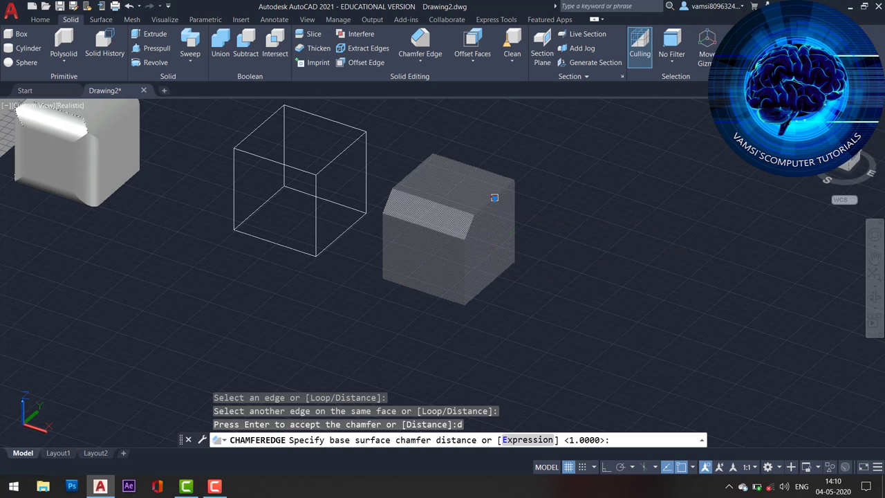
key(Return)
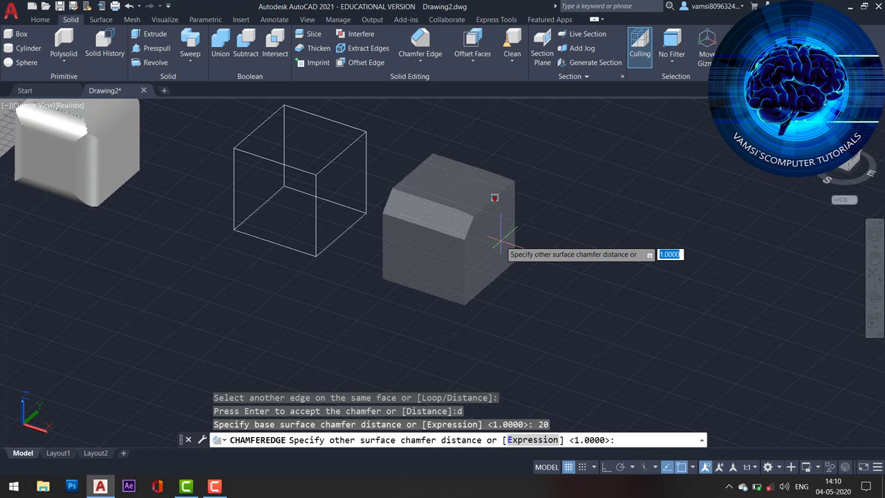
text(20)
key(Return)
key(Return)
key(Return)
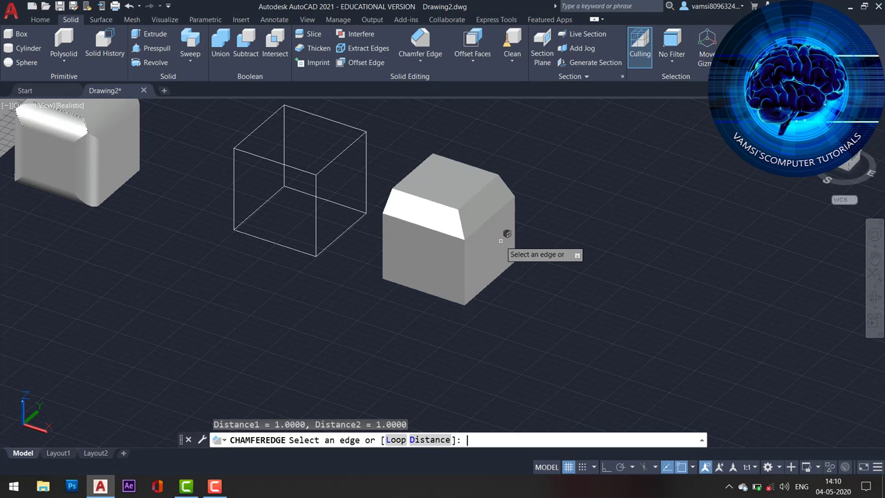
key(Escape)
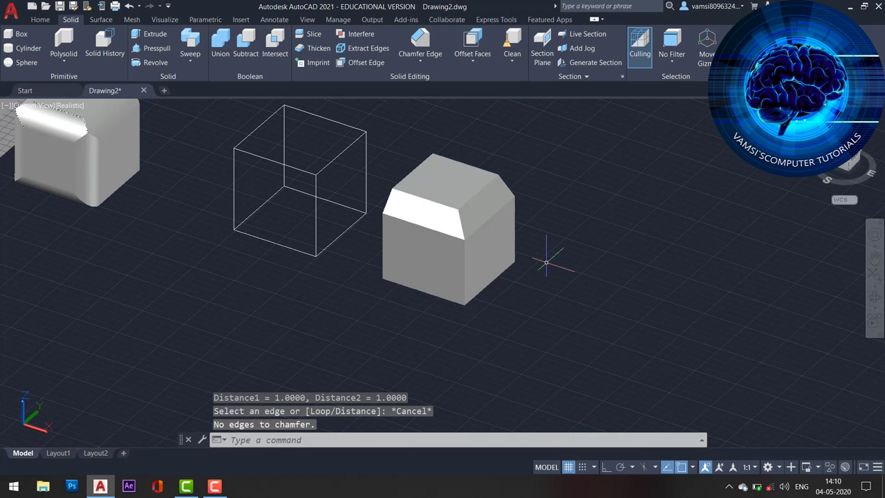
Step: Pan to show the whole row of cubes and undo the chamfers
scroll(547, 262, down, 2)
middle_drag(510, 288, 595, 281)
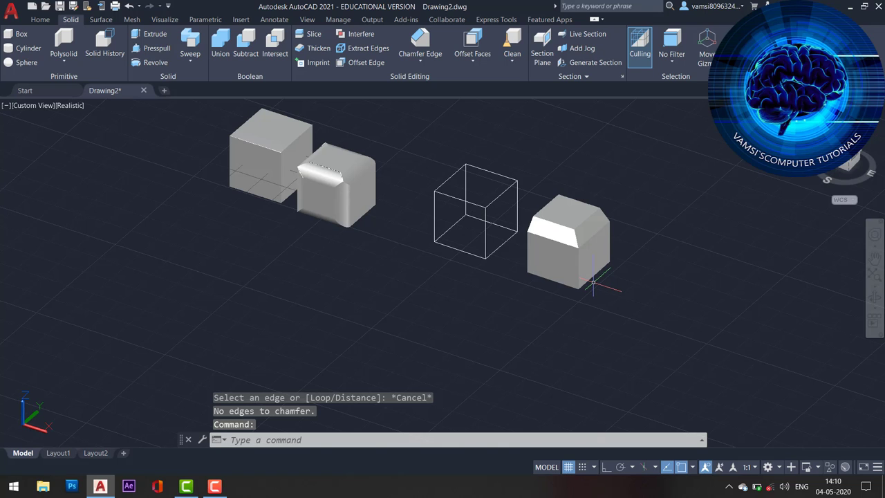
key(ctrl+z)
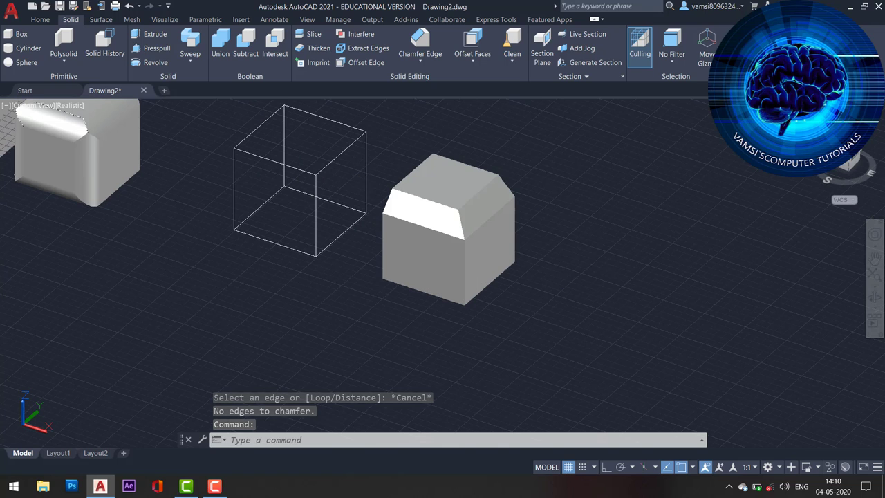
key(ctrl+z)
key(ctrl+z)
key(ctrl+z)
key(ctrl+z)
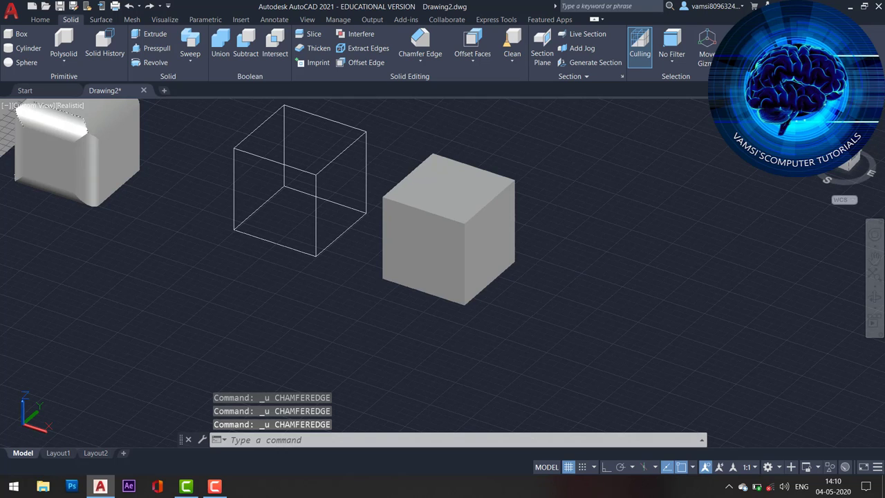
Step: Try to shell the right cube with a 50 offset; it fails with modeling error 97020
click(464, 64)
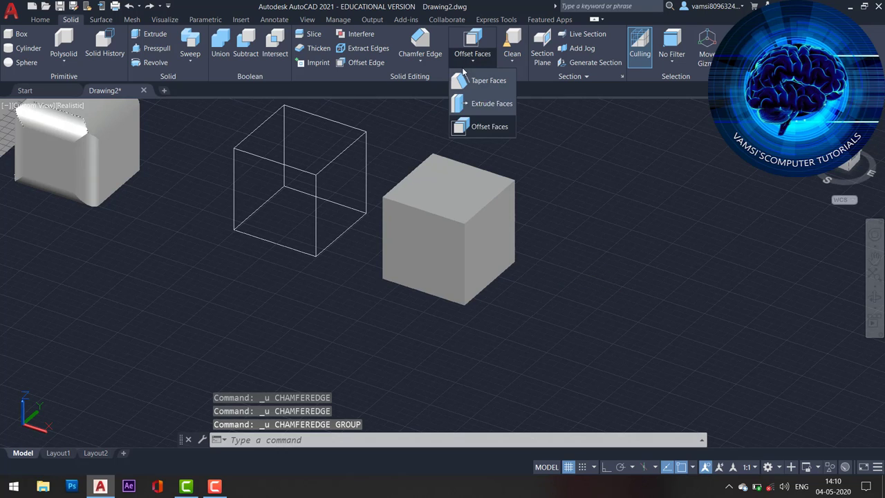
click(517, 64)
click(517, 78)
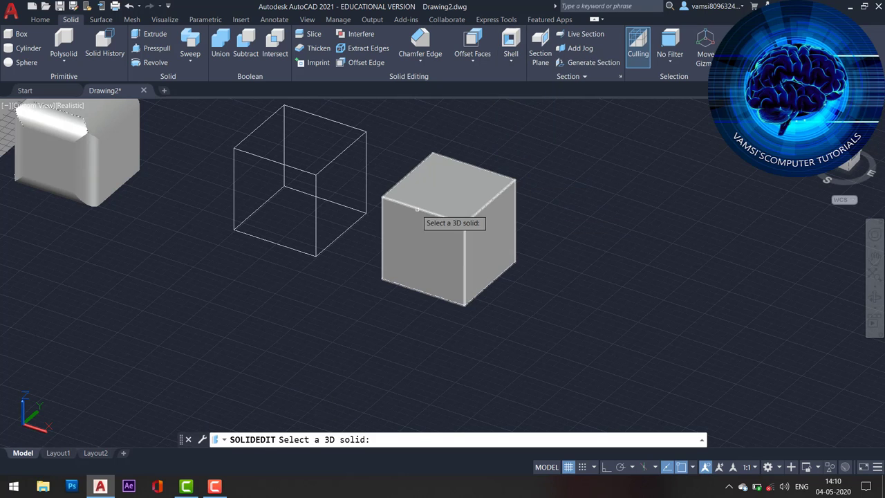
click(439, 202)
key(Return)
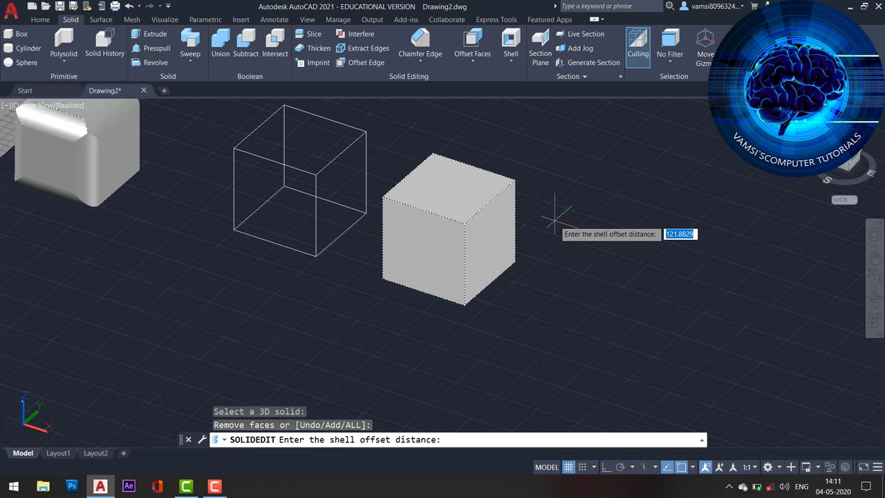
text(1)
key(Return)
key(Return)
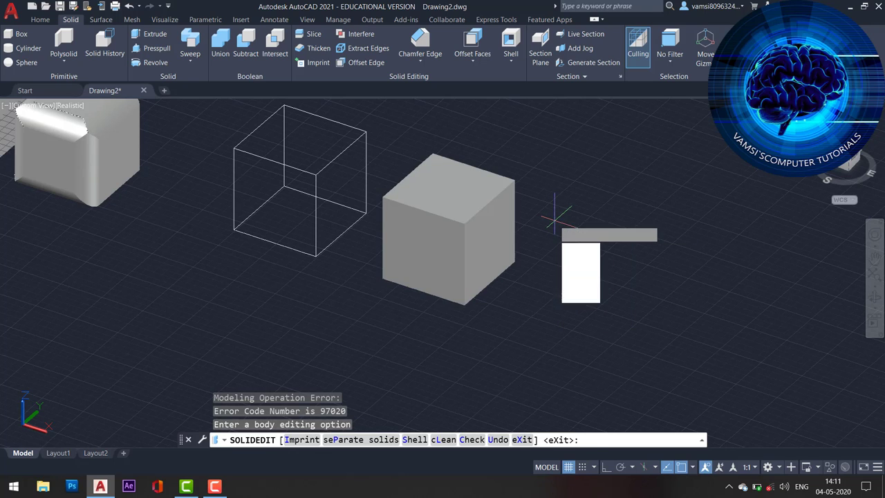
key(Return)
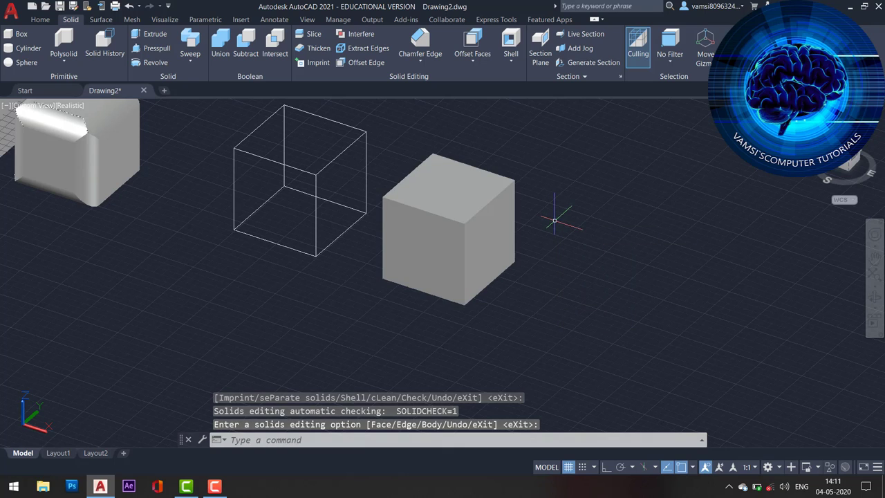
click(40, 20)
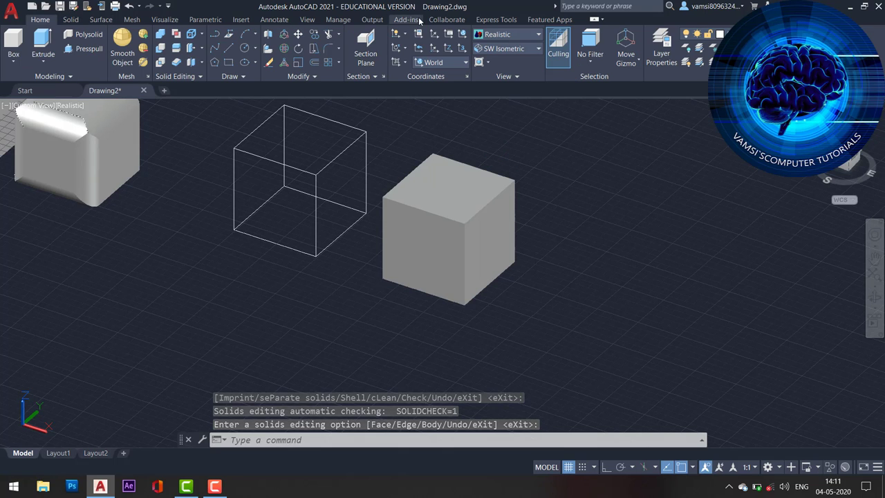
Step: Switch the visual style to 2D Wireframe
click(493, 34)
click(493, 35)
click(492, 34)
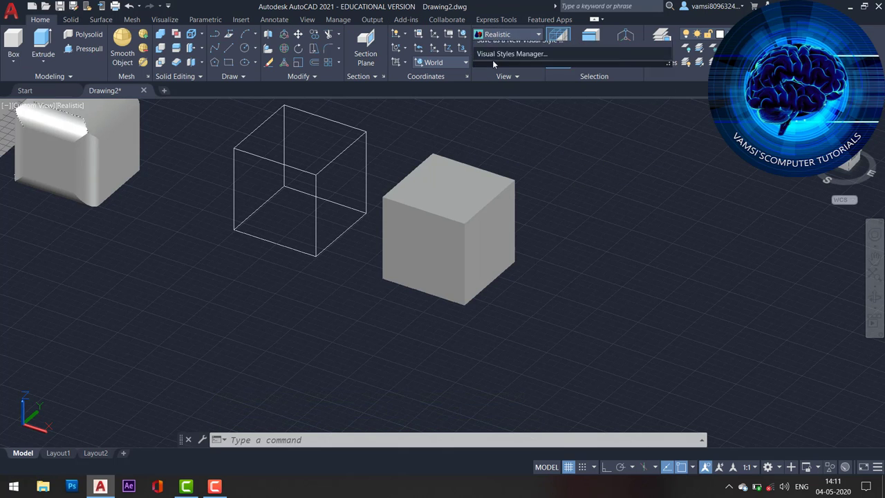
click(492, 91)
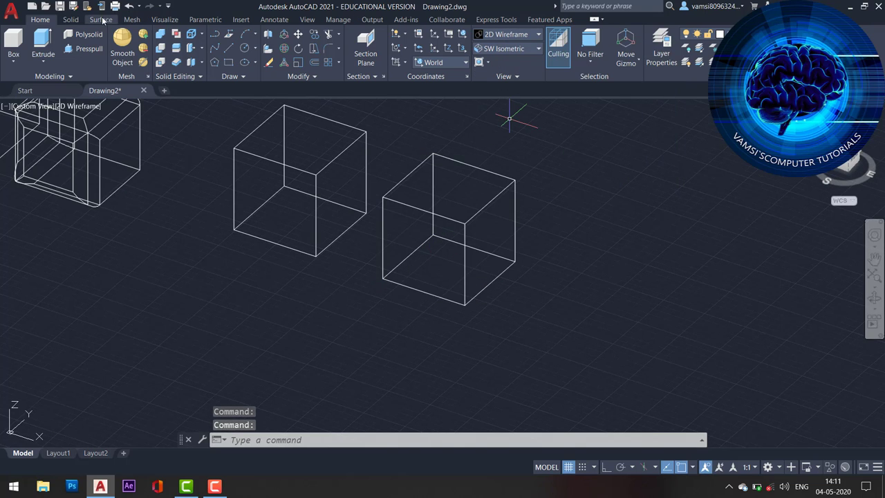
Step: Shell the right cube with an offset of 2, removing no faces
click(71, 19)
click(510, 40)
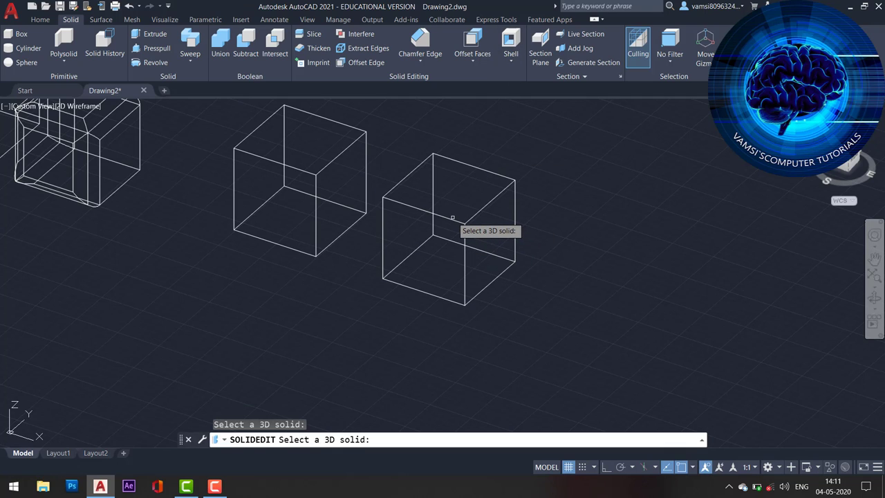
click(452, 222)
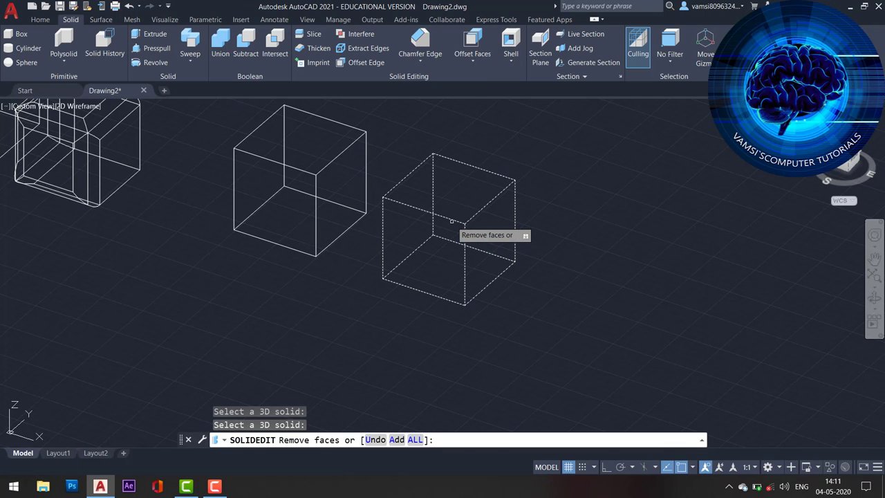
key(Return)
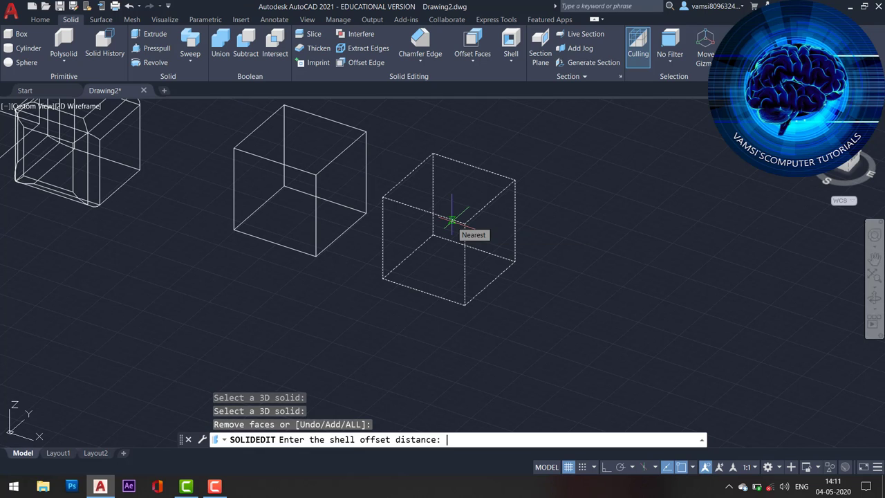
text(20)
key(Return)
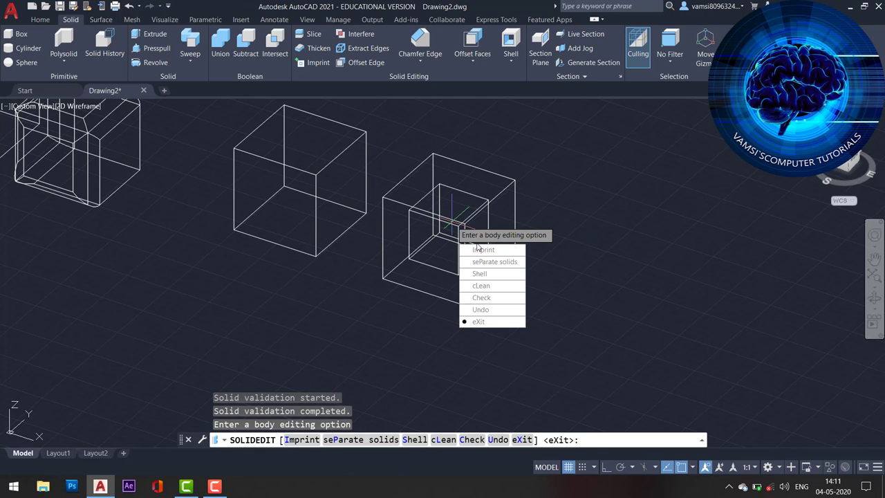
key(Return)
key(Return)
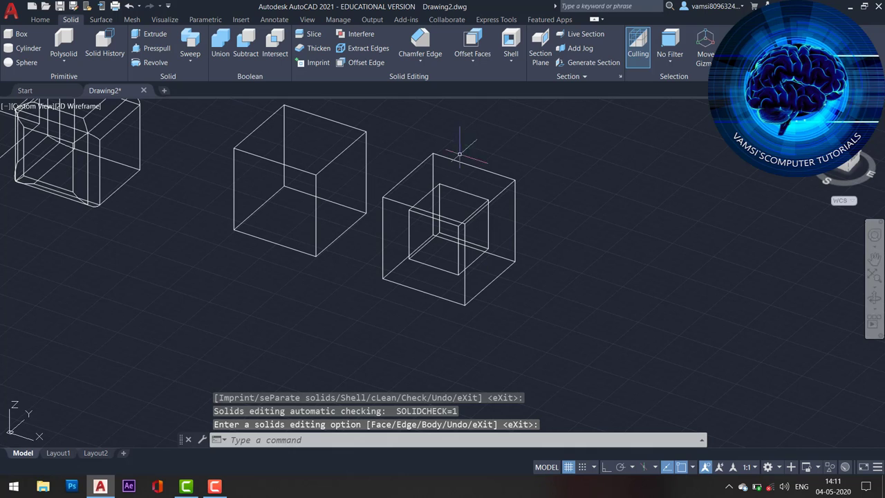
click(463, 185)
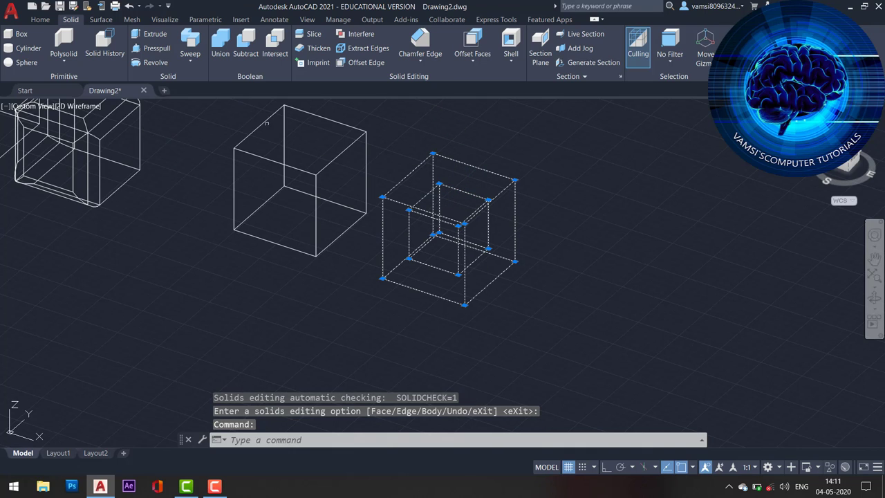
key(Escape)
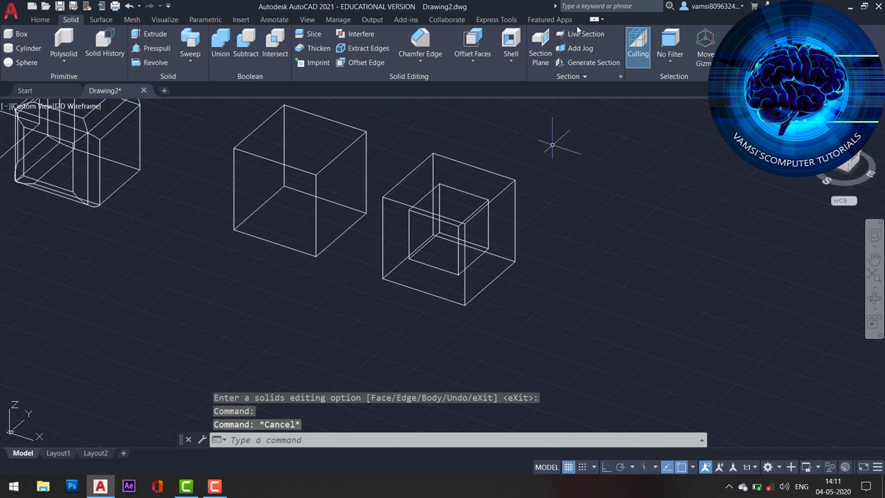
Step: Place a section plane on the right cube's top face and select it
click(546, 48)
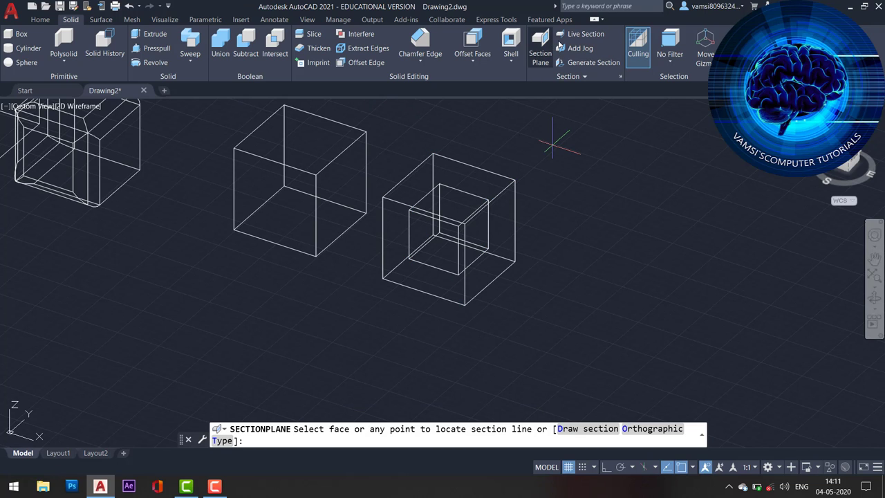
click(541, 58)
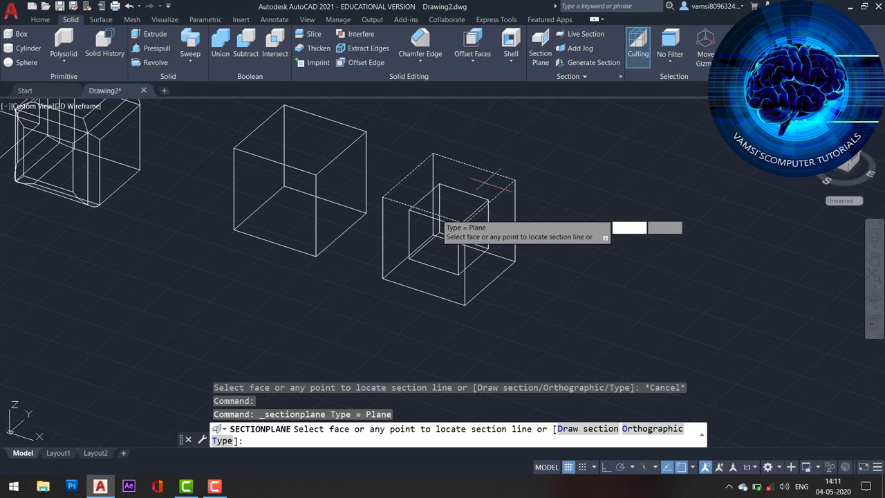
click(442, 192)
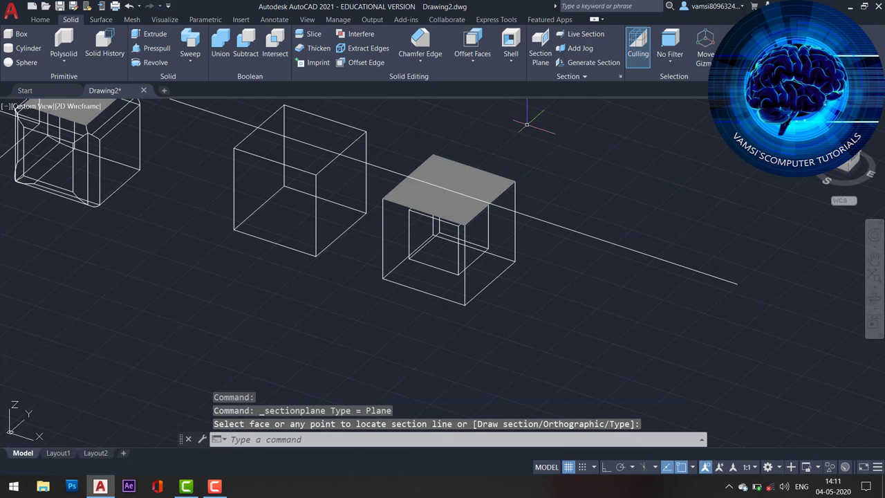
click(472, 173)
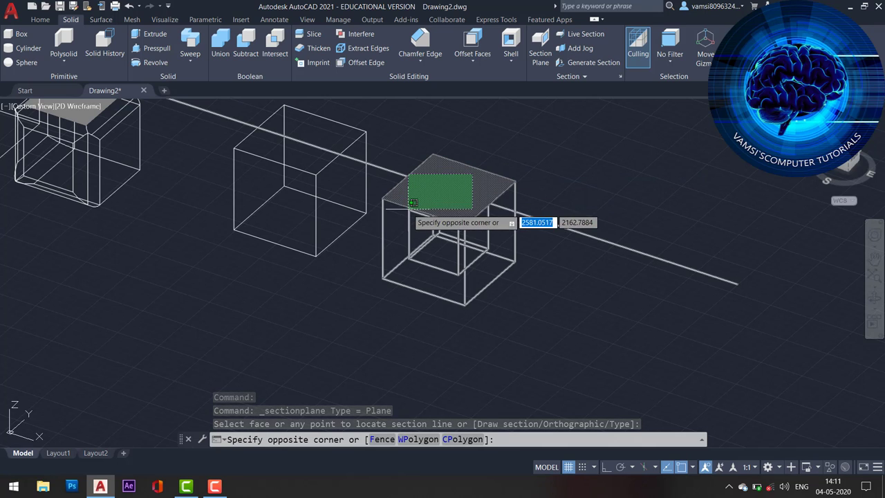
click(461, 181)
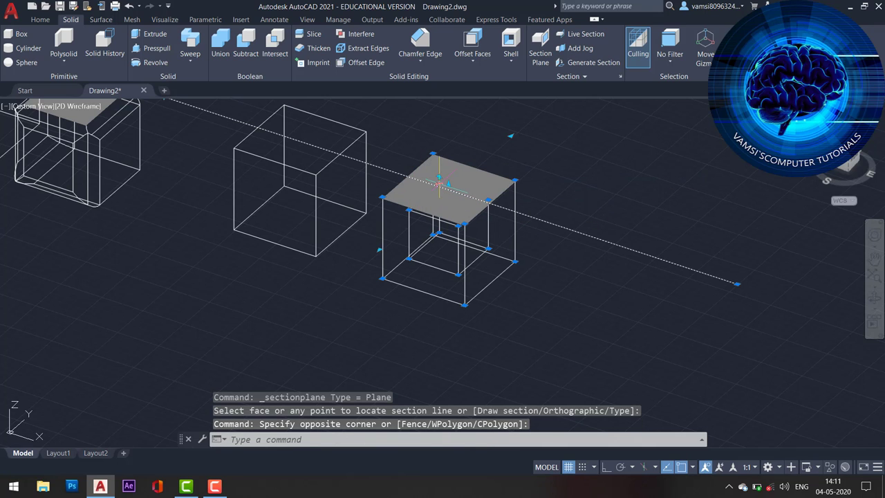
Step: Lower the section plane just below the top to expose the square ring cross-section
click(439, 178)
key(Escape)
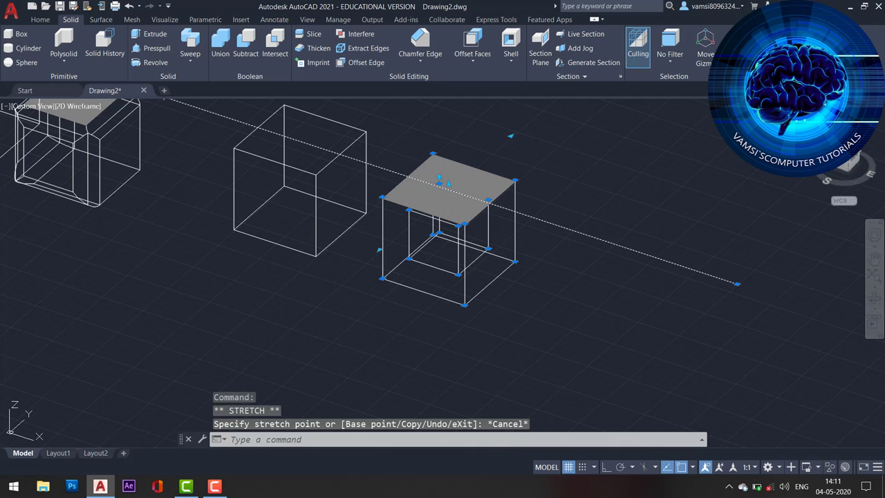
click(449, 182)
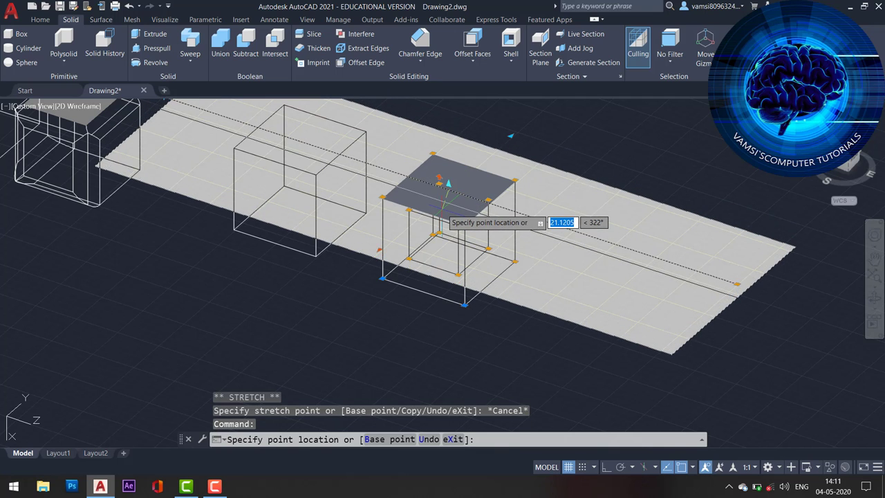
click(448, 198)
click(446, 208)
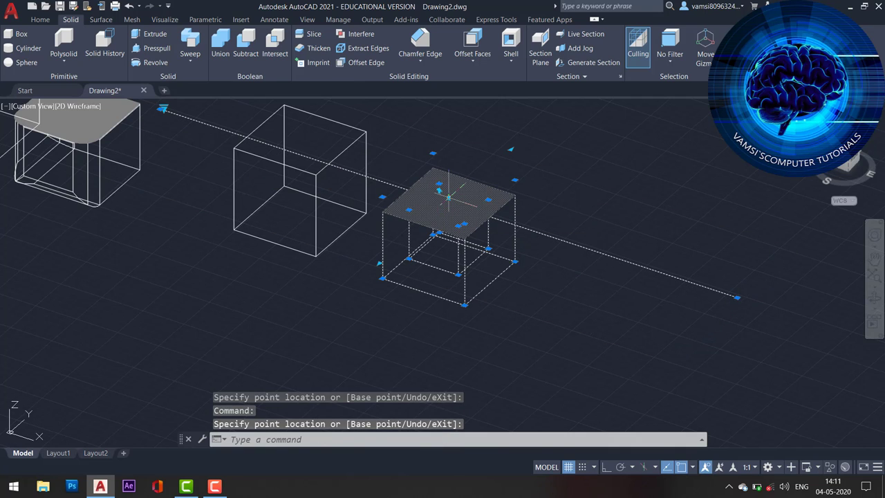
key(Escape)
click(451, 197)
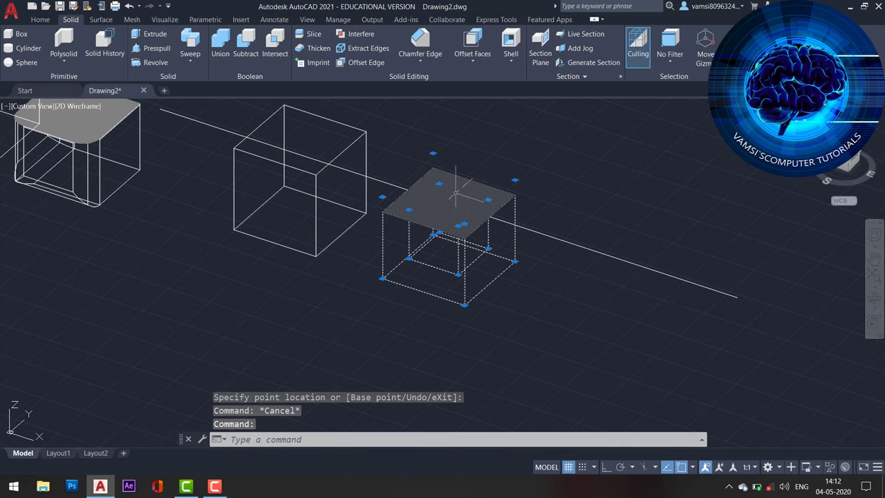
key(Escape)
click(390, 184)
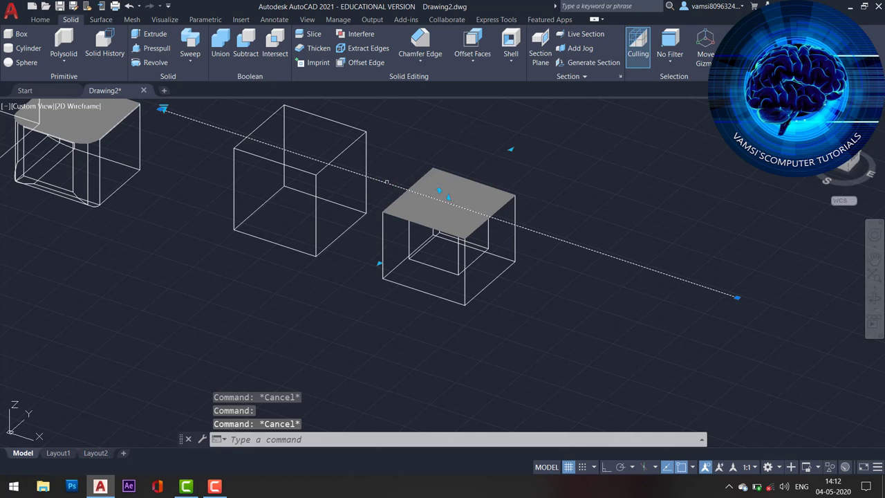
click(449, 197)
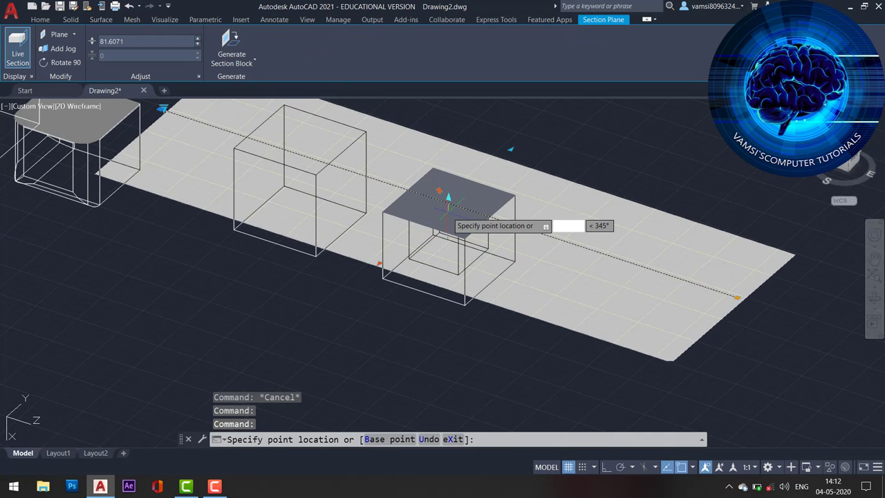
click(449, 205)
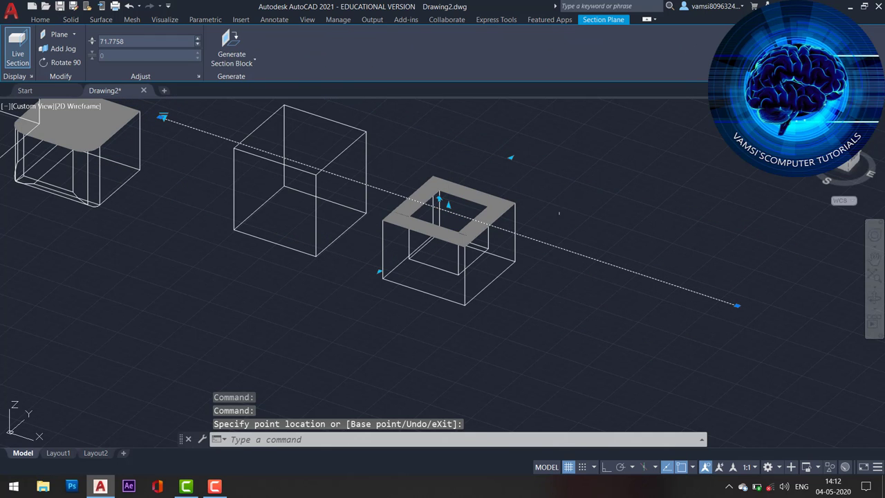
key(Escape)
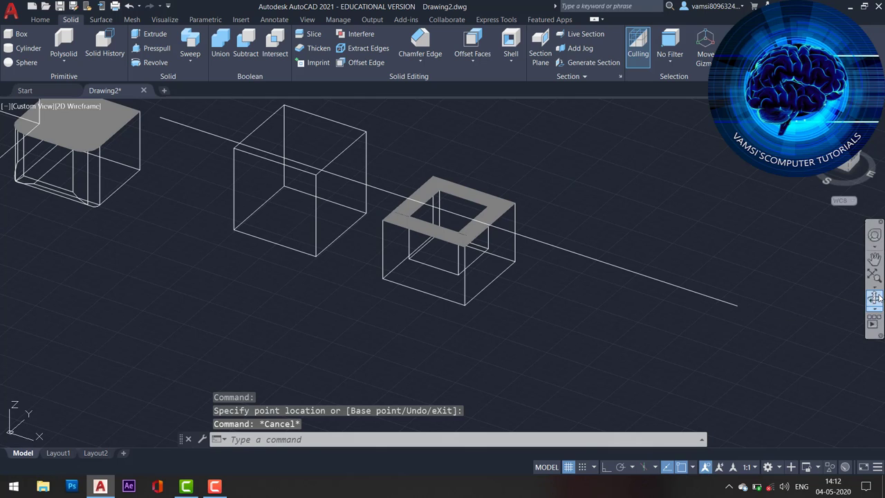
Step: Orbit to a top-down angle so the cut cube's hollow square ring is visible
click(875, 296)
mouse_move(645, 190)
mouse_down()
mouse_move(659, 269)
mouse_move(674, 200)
mouse_up()
key(Escape)
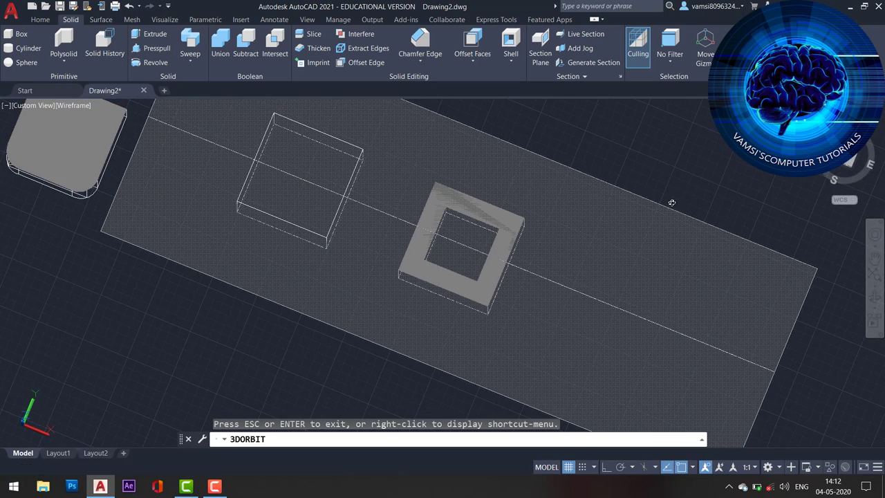
drag(656, 240, 630, 183)
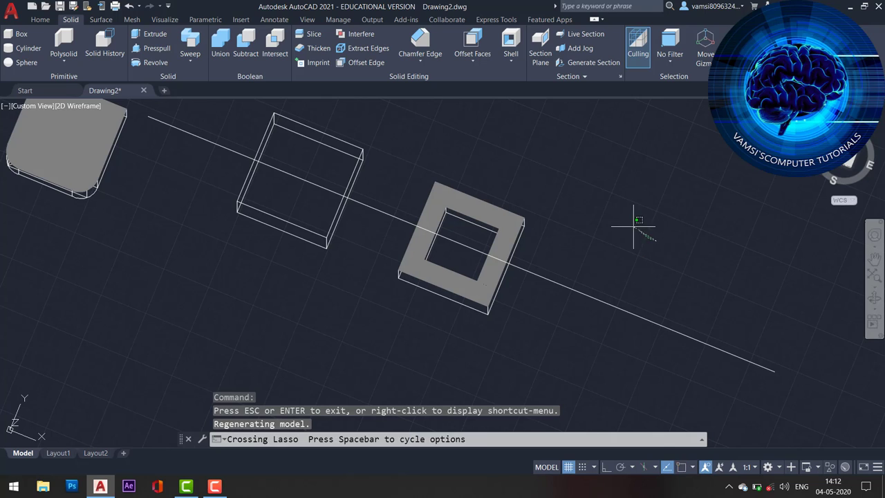